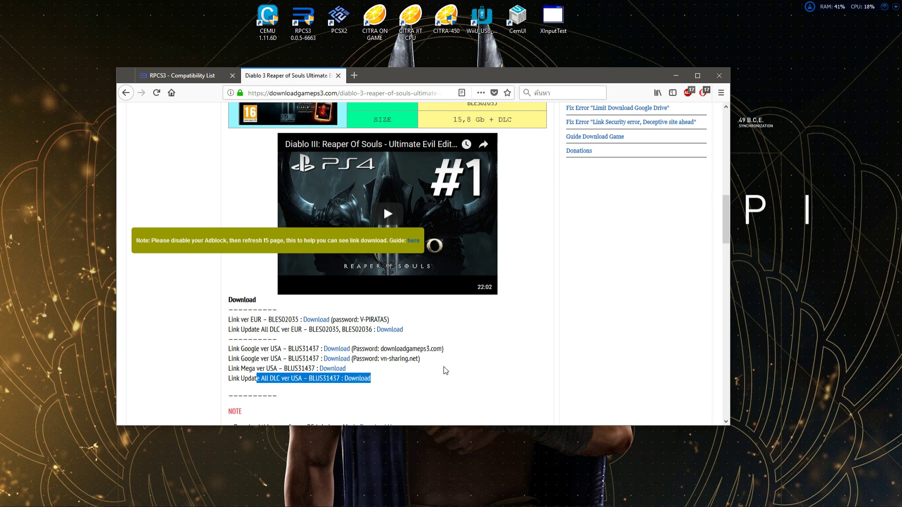
Step: Open the first Google download link for the USA version BLUS31437 in a new tab, review its archive parts, and close it
left_click(445, 370)
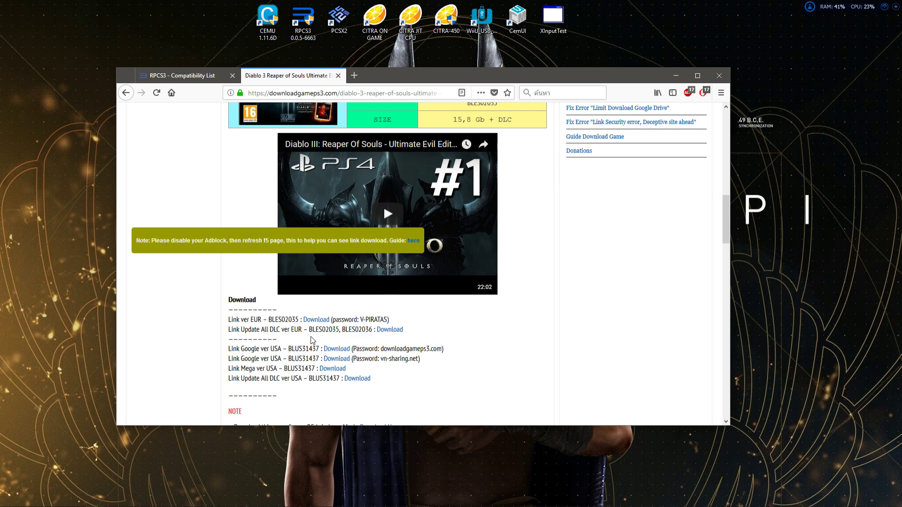
double_click(250, 339)
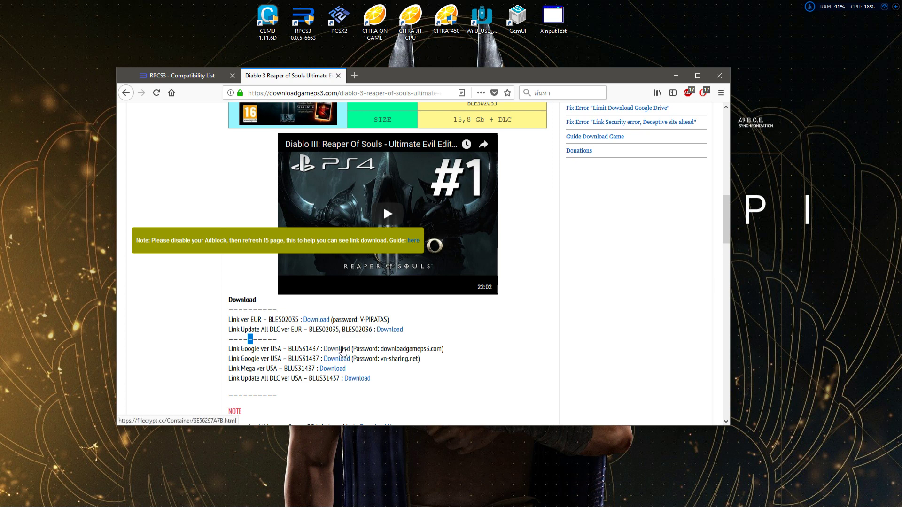
right_click(340, 351)
left_click(376, 172)
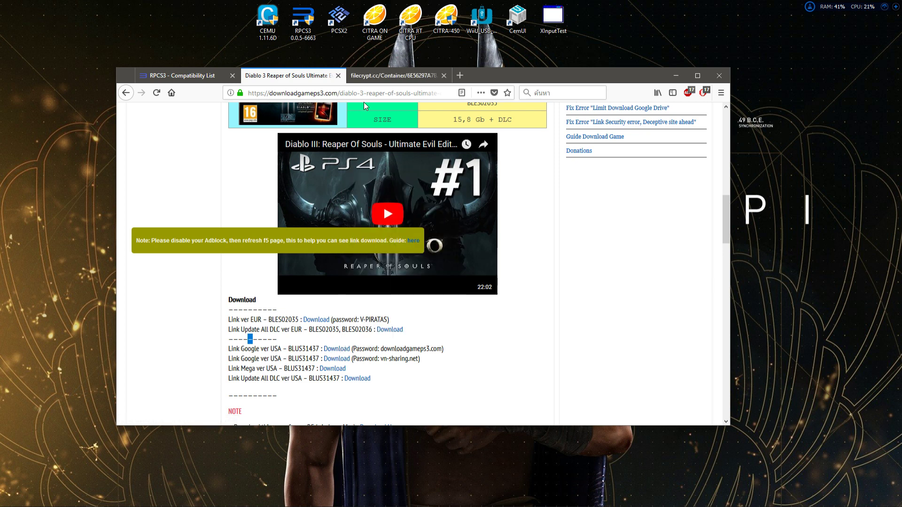
left_click(395, 76)
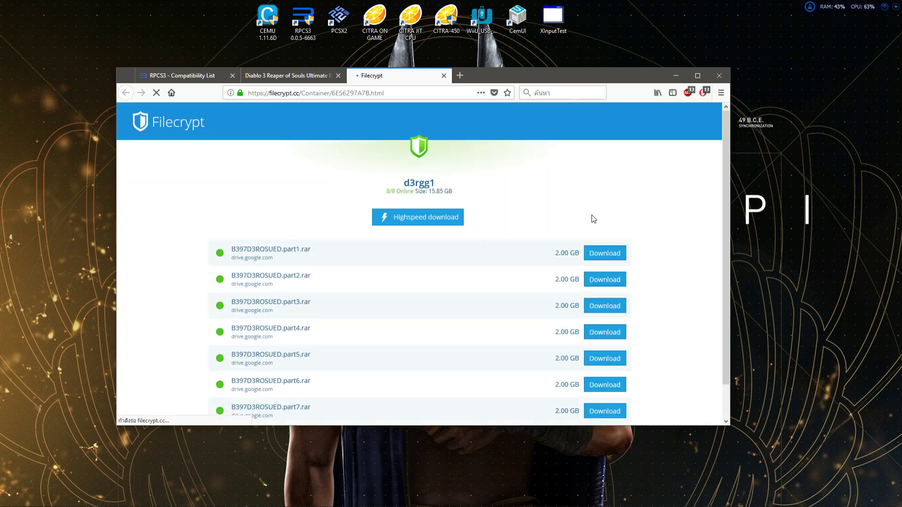
scroll(716, 197, "down", 4)
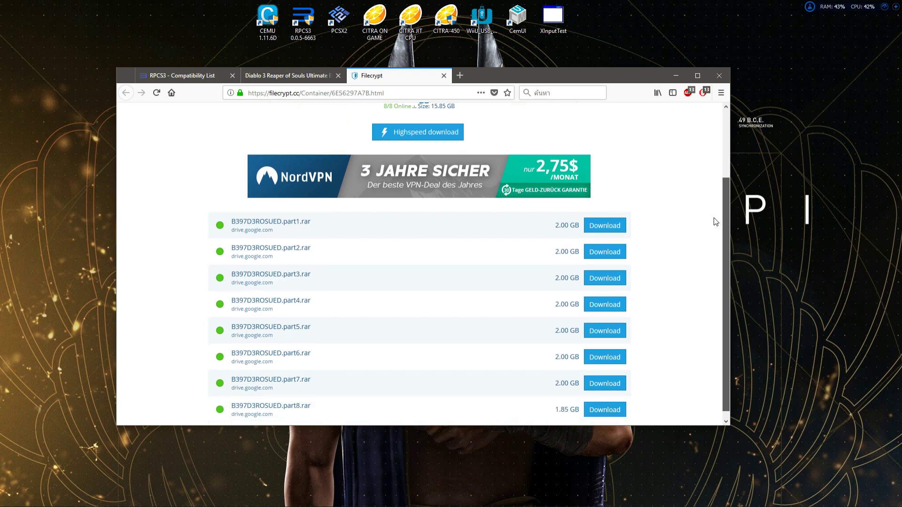
left_click(605, 322)
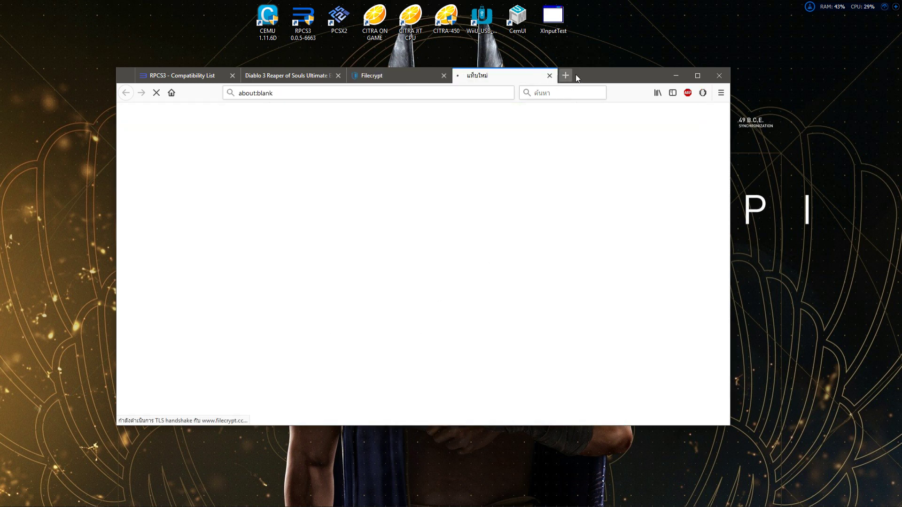
left_click(549, 76)
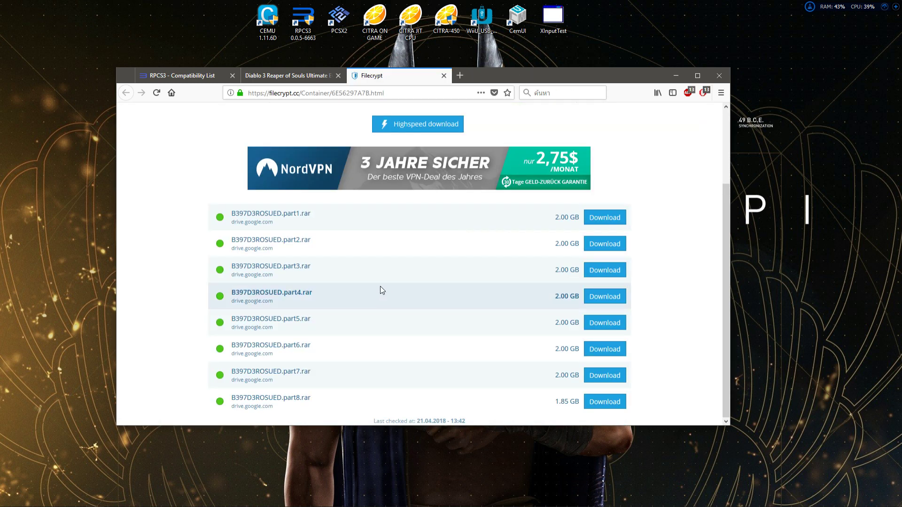
left_click(444, 75)
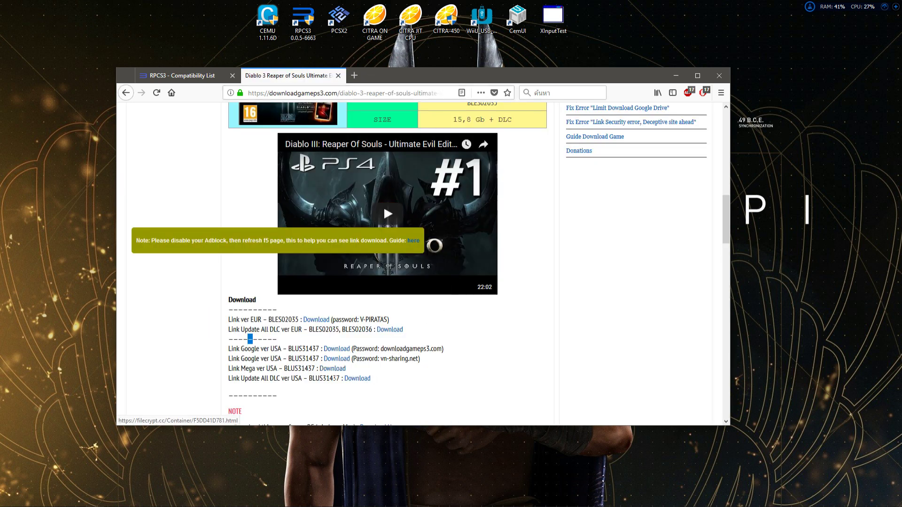
Step: Open the USA BLUS31437 All DLC update link in a new tab and look through the pasted update and DLC links
right_click(358, 378)
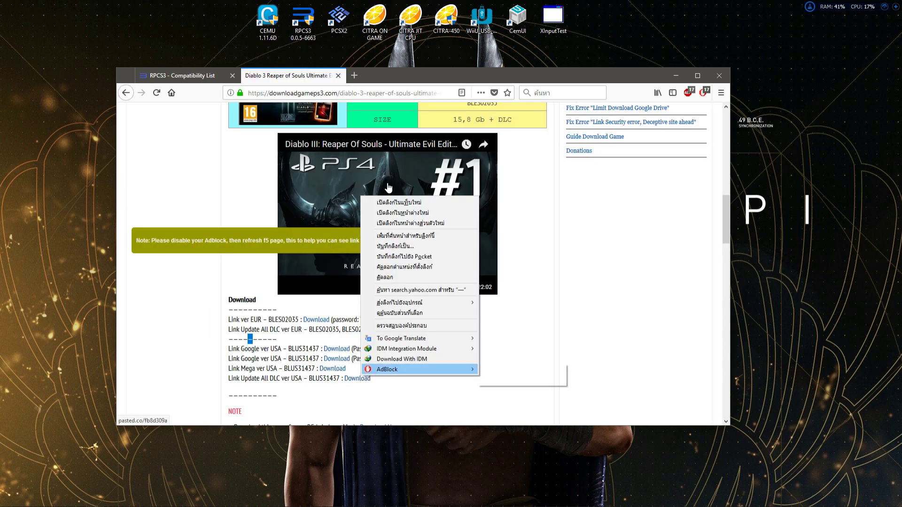
left_click(384, 203)
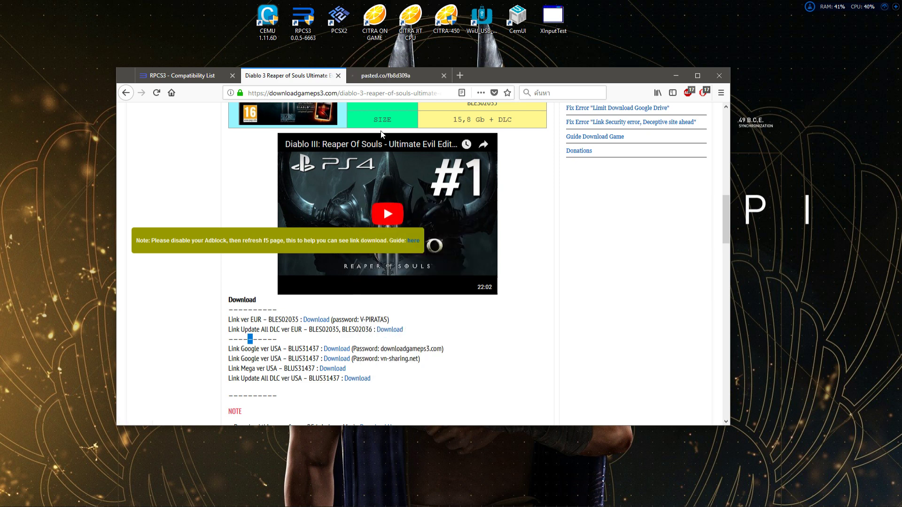
left_click(384, 76)
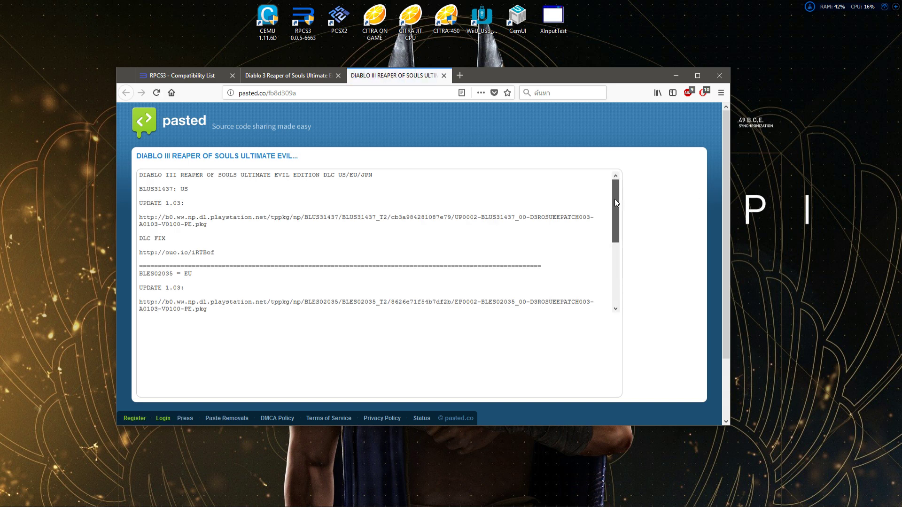
scroll(615, 200, "down", 3)
left_click_drag(606, 242, 609, 187)
left_click(608, 186)
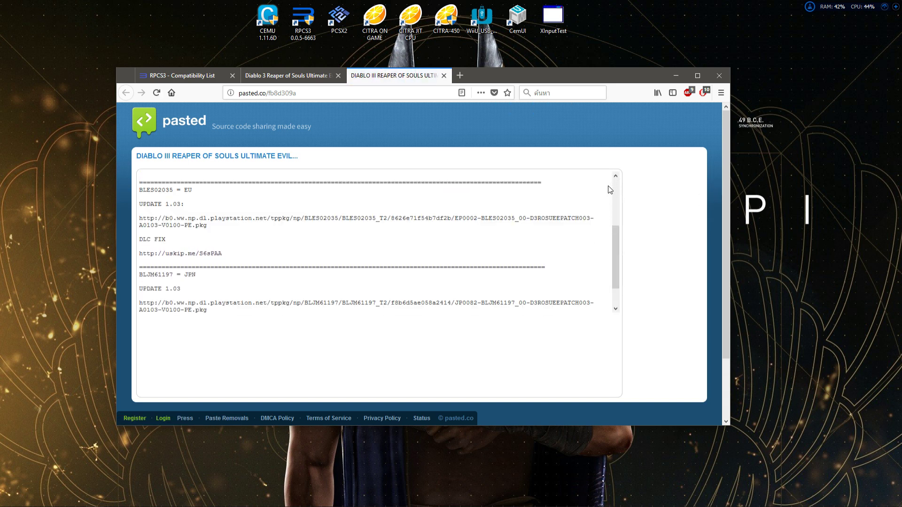
left_click_drag(618, 233, 618, 182)
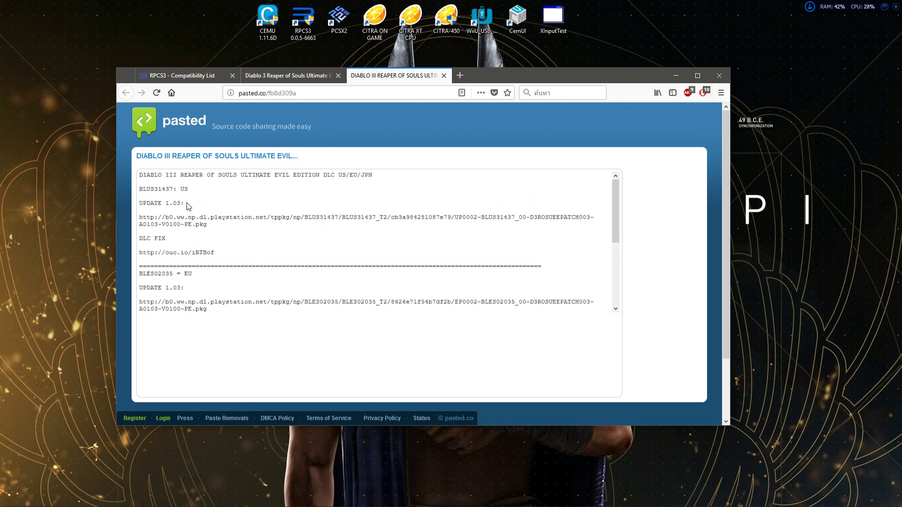
Step: Highlight the update 1.03 package link and the DLC FIX link for the US version, and close the browser
left_click_drag(186, 203, 137, 205)
left_click_drag(190, 239, 133, 240)
triple_click(167, 223)
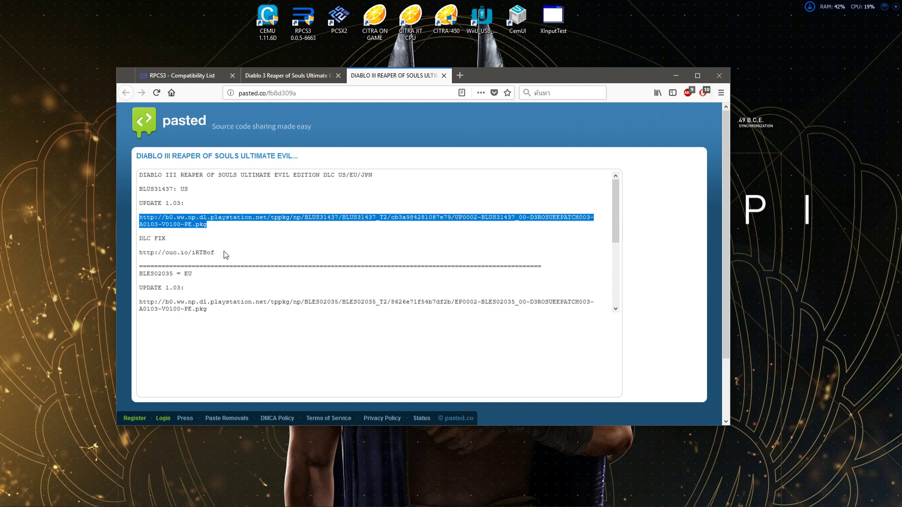
left_click_drag(225, 255, 133, 254)
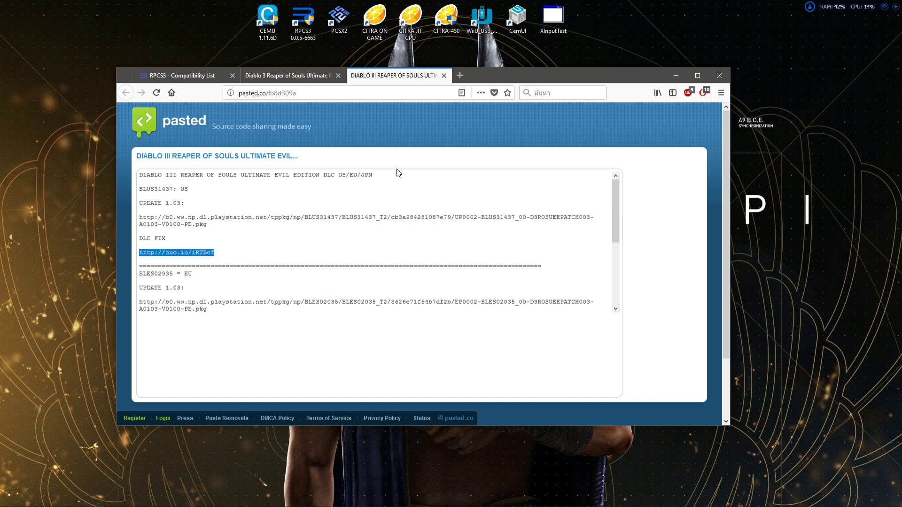
left_click(718, 77)
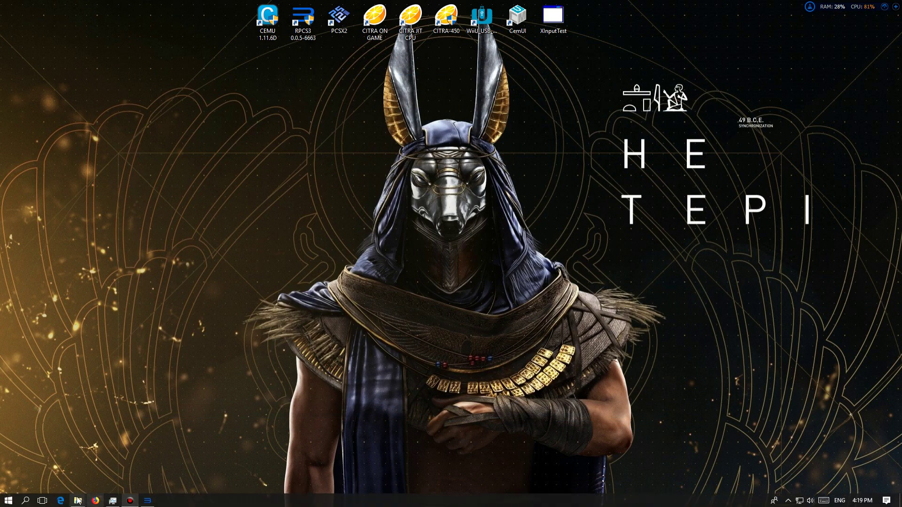
Step: Switch to File Explorer and open the Diablo 3 Reaper of Souls Ultimate Evil Edition folder inside RPCS3 GAME, moving the window toward the screen centre
mouse_move(77, 499)
left_click(136, 463)
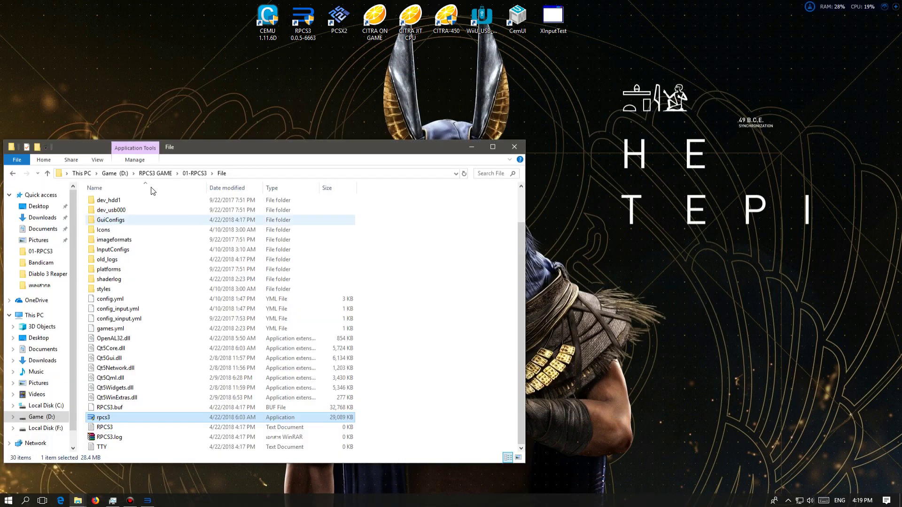
left_click(192, 173)
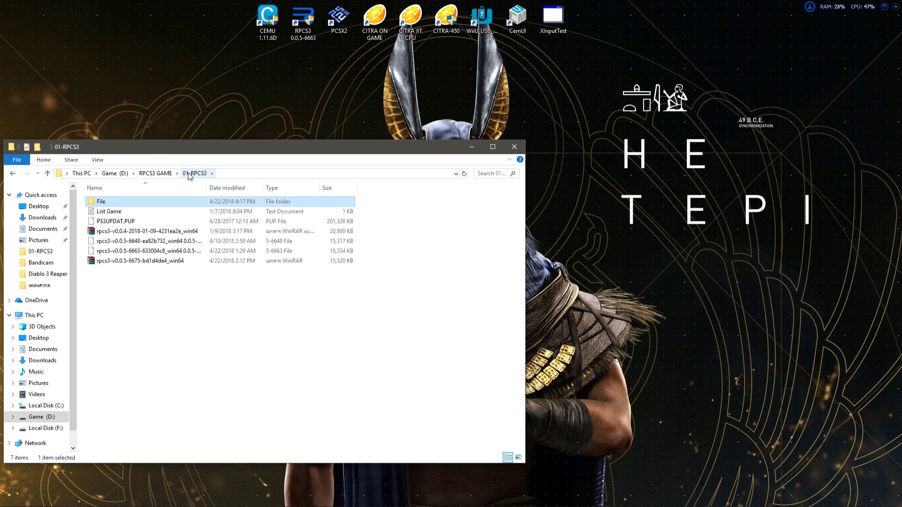
left_click(156, 173)
double_click(117, 240)
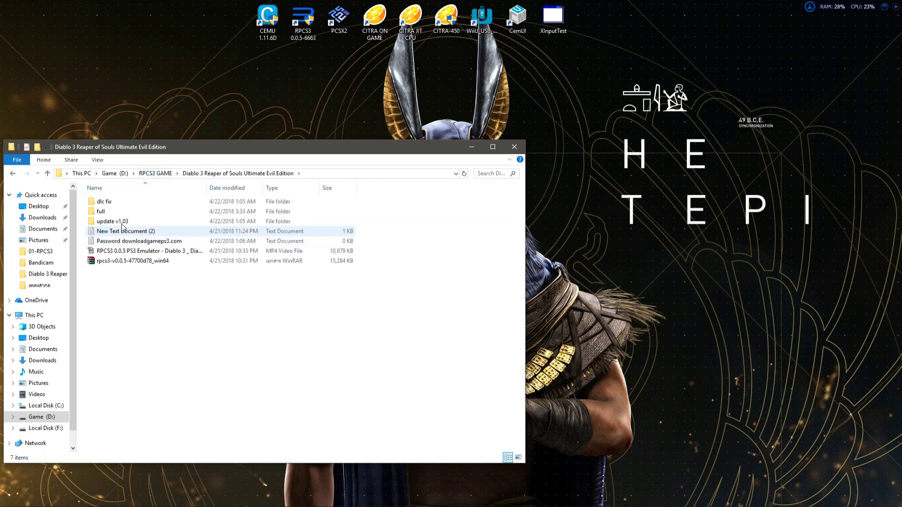
left_click_drag(178, 155, 362, 144)
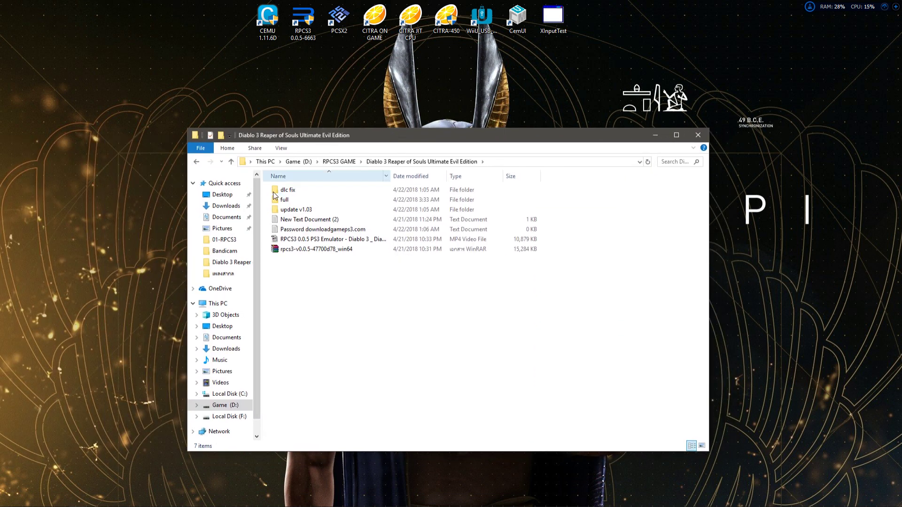
Step: Check the combined properties of all items inside the full game folder
left_click(286, 200)
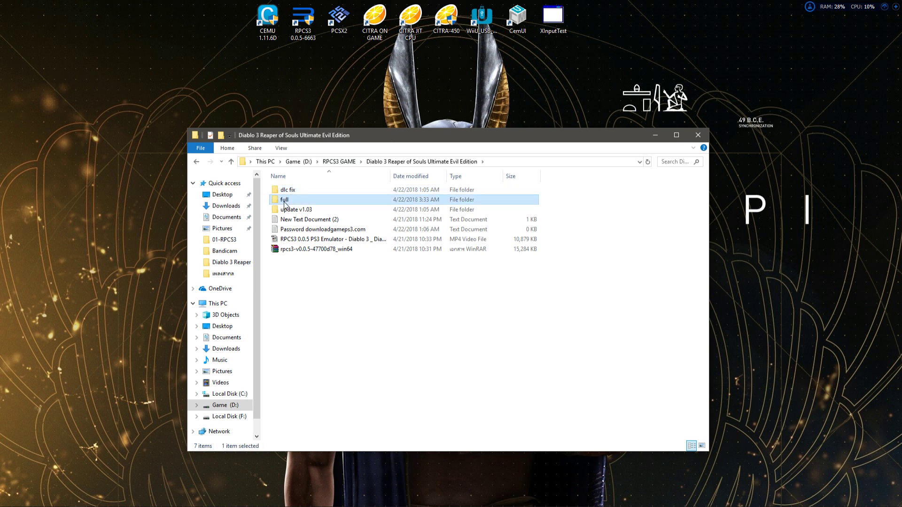
double_click(285, 201)
left_click_drag(389, 237, 287, 187)
right_click(286, 187)
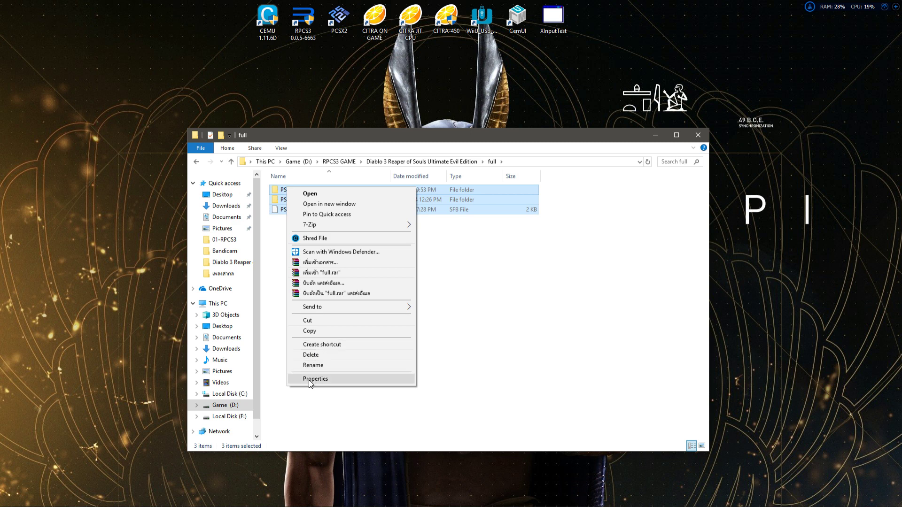
left_click(313, 379)
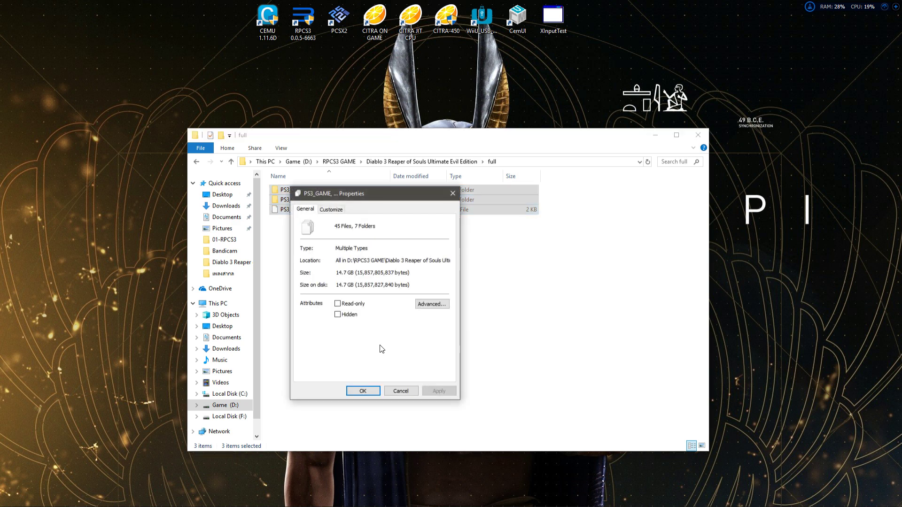
left_click(453, 193)
Step: Check the combined properties of the DLC folders inside dlc fix and select the BLUS31437 - DLC folder
left_click(422, 162)
double_click(302, 192)
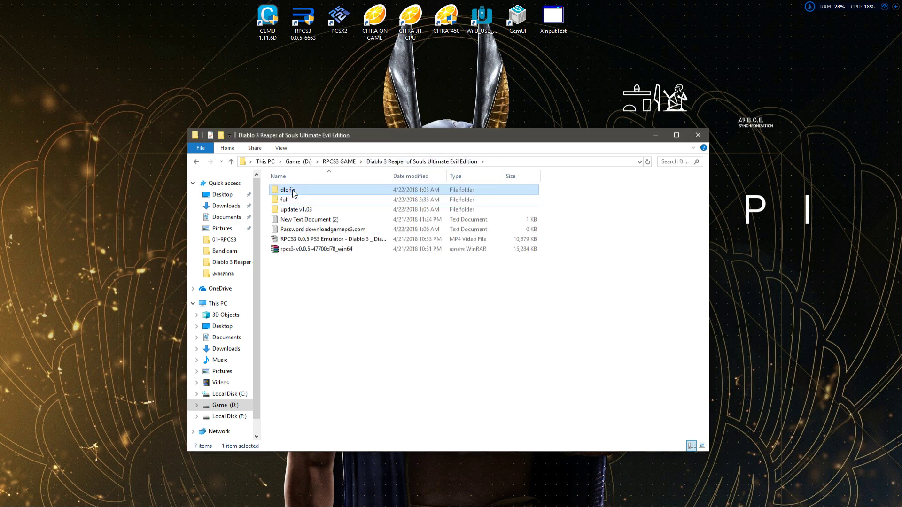
left_click_drag(371, 234, 287, 188)
right_click(289, 190)
left_click(317, 382)
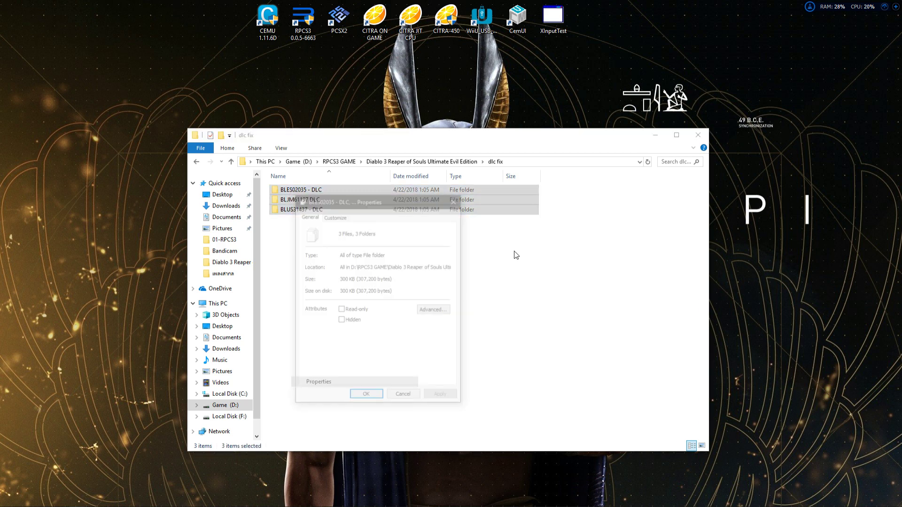
left_click(457, 198)
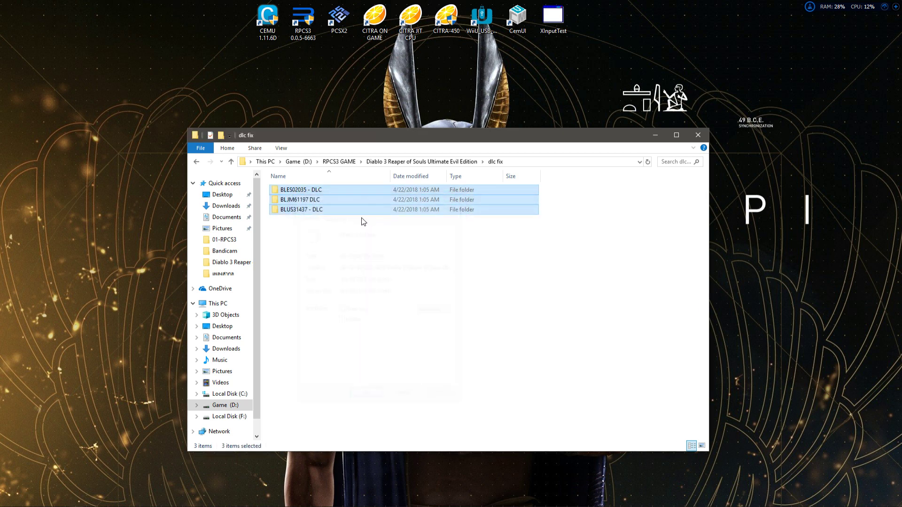
left_click(312, 220)
left_click(311, 211)
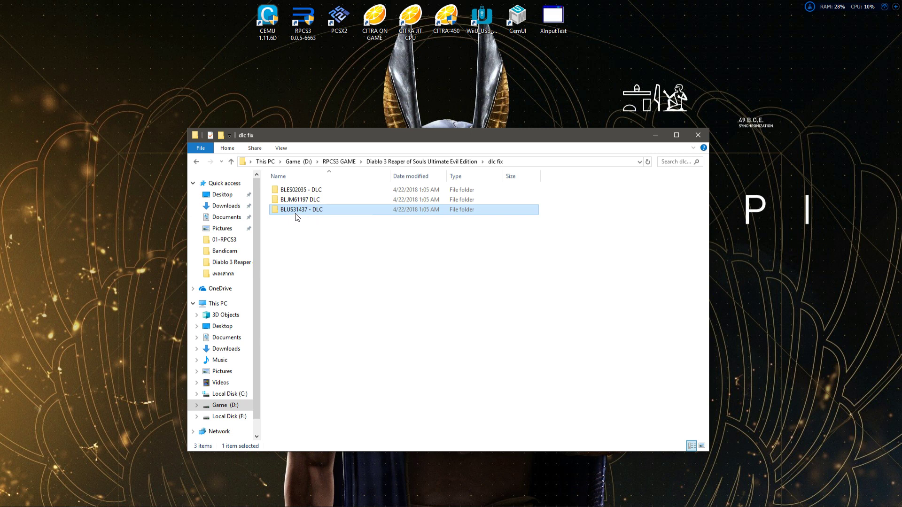
Step: Inspect the BLUS31437 PKG file in the update v1.03 folder, return to RPCS3 GAME, and close File Explorer
left_click(197, 162)
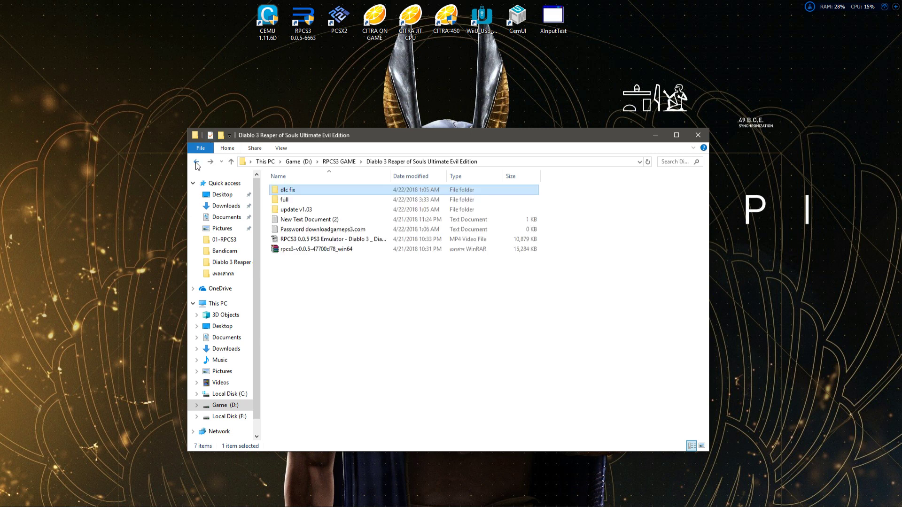
left_click(210, 161)
left_click(197, 162)
double_click(301, 211)
left_click(314, 188)
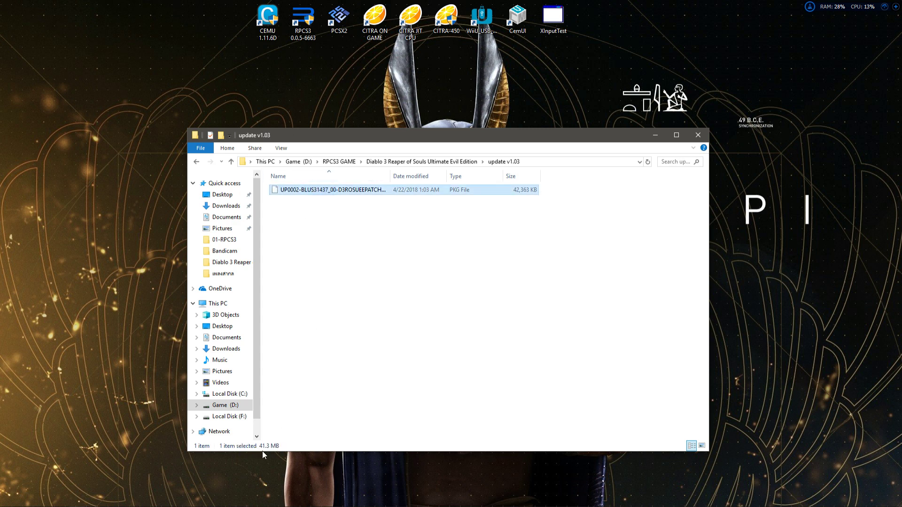
left_click(339, 162)
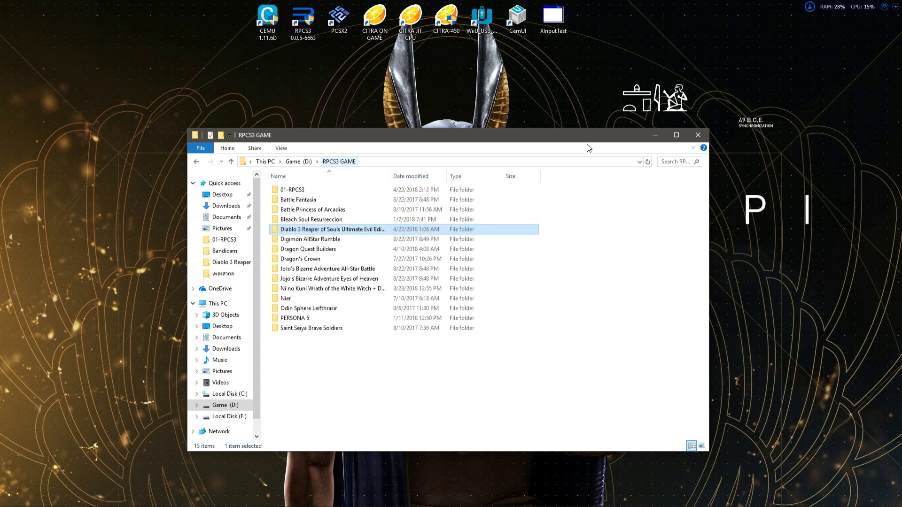
key("alt+F4")
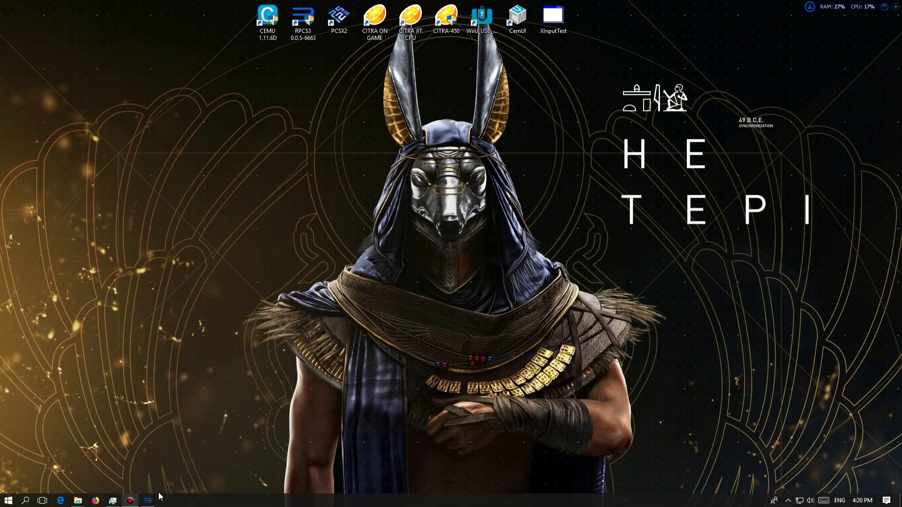
Step: Switch to RPCS3 and select Diablo III: Reaper of Souls – Ultimate Evil Edition in the game list
left_click(147, 504)
left_click(460, 201)
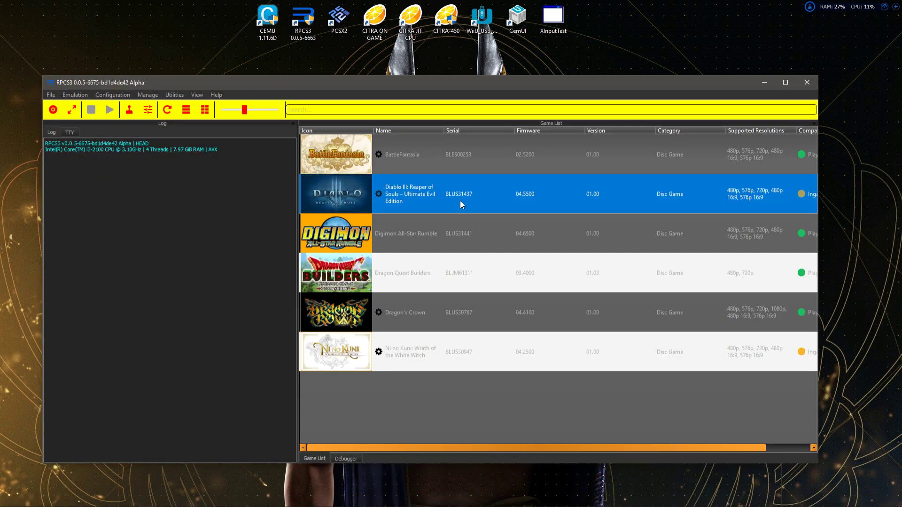
left_click(466, 393)
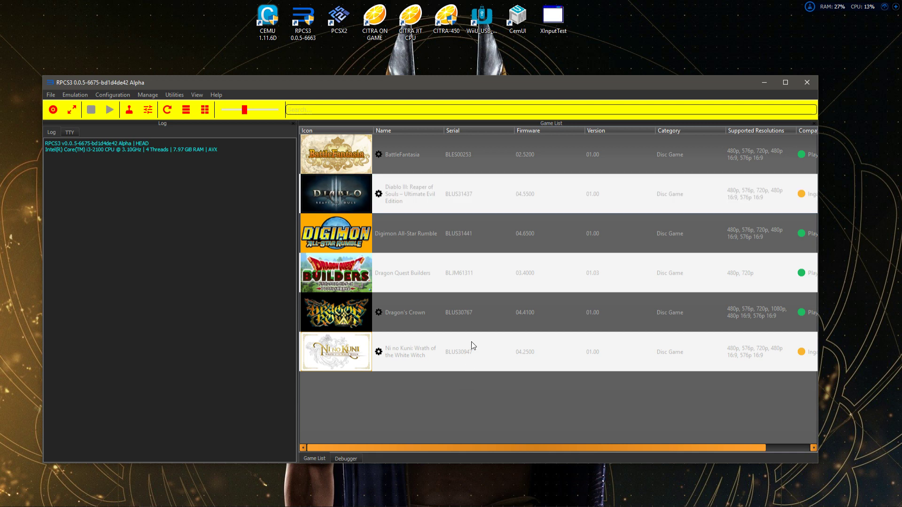
left_click(411, 190)
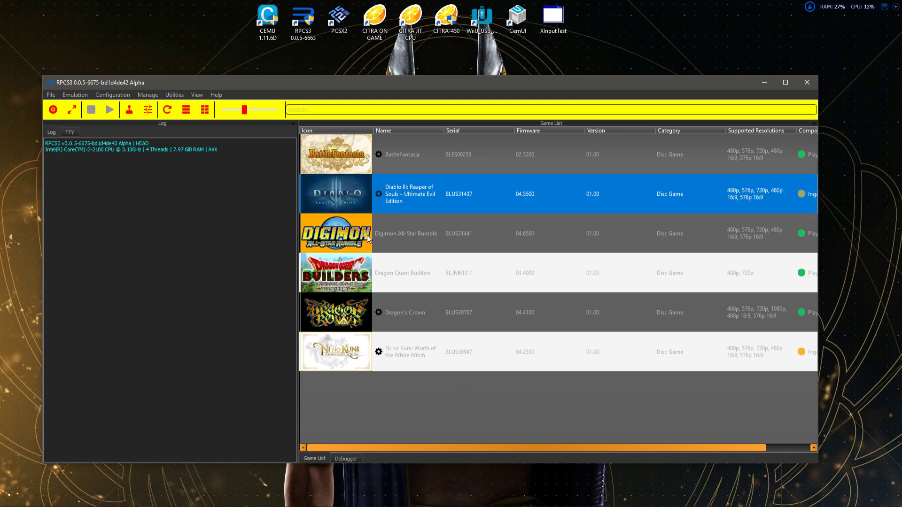
Step: Browse to the full folder of Diablo 3 with the Boot Game command, and close the folder chooser
left_click(51, 95)
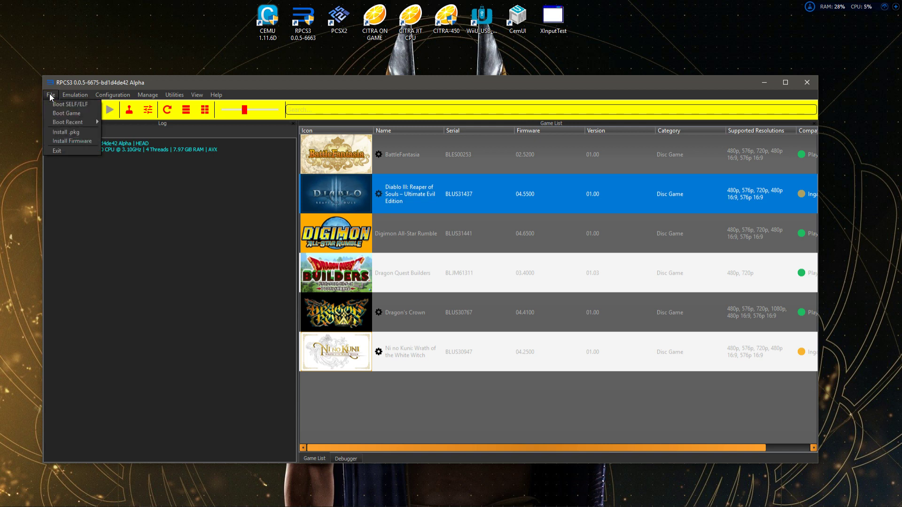
left_click(81, 115)
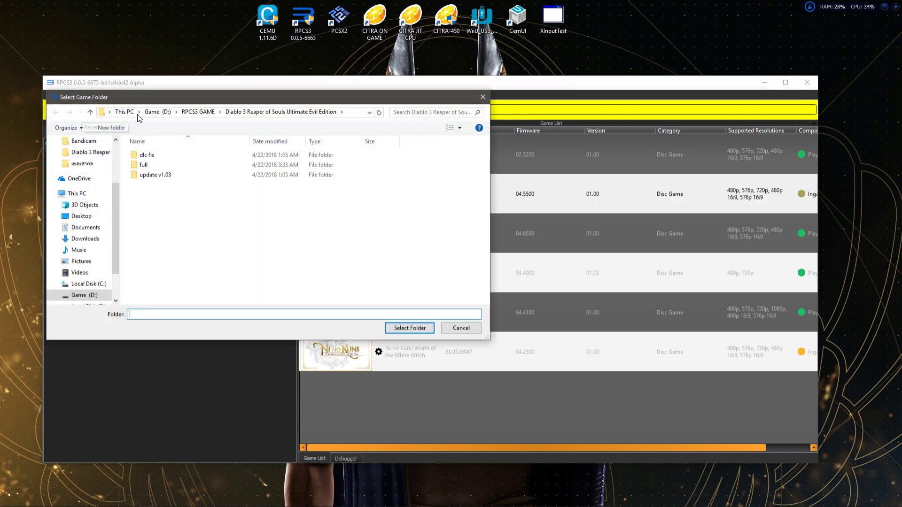
double_click(146, 167)
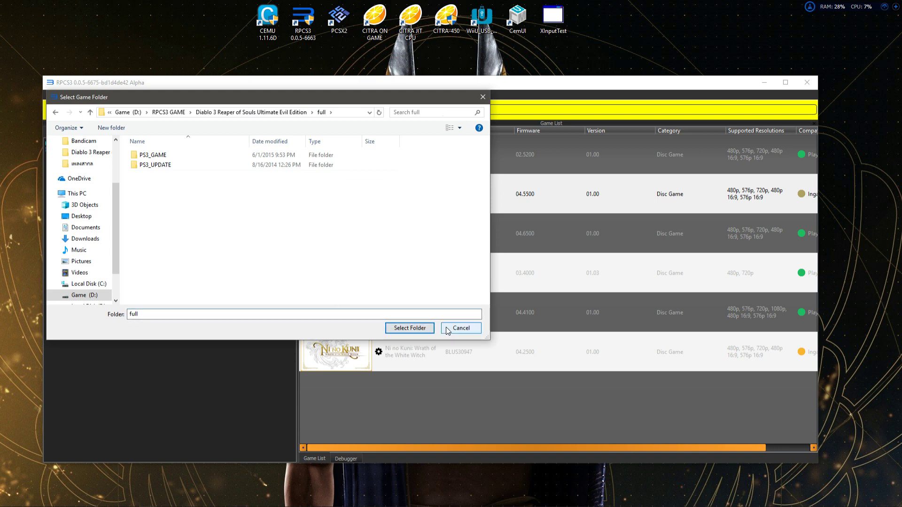
left_click(411, 328)
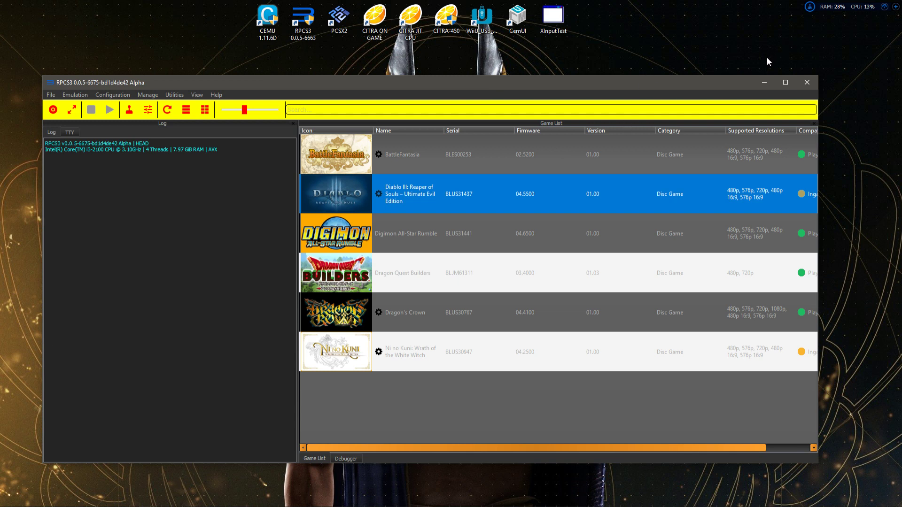
Step: Locate the BLUS31437 patch PKG in the update v1.03 folder with the Install .pkg command, and dismiss the file chooser without installing
left_click(52, 95)
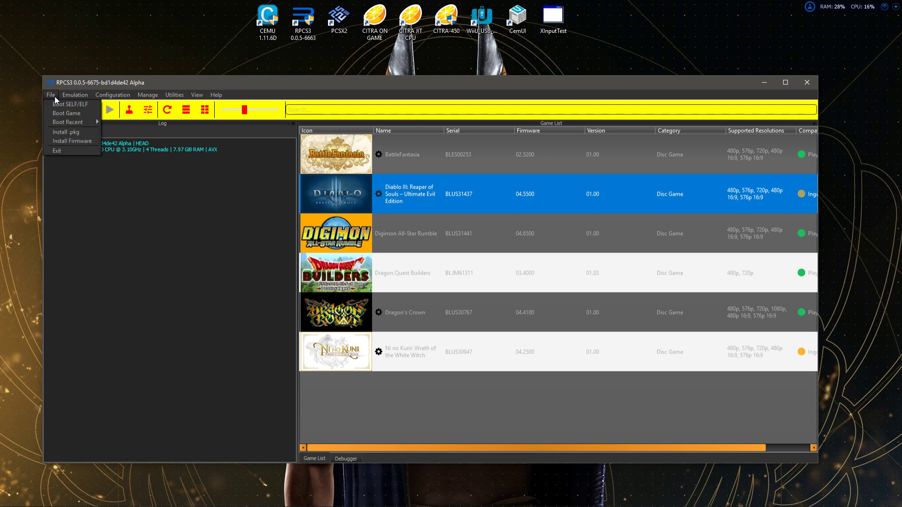
left_click(67, 132)
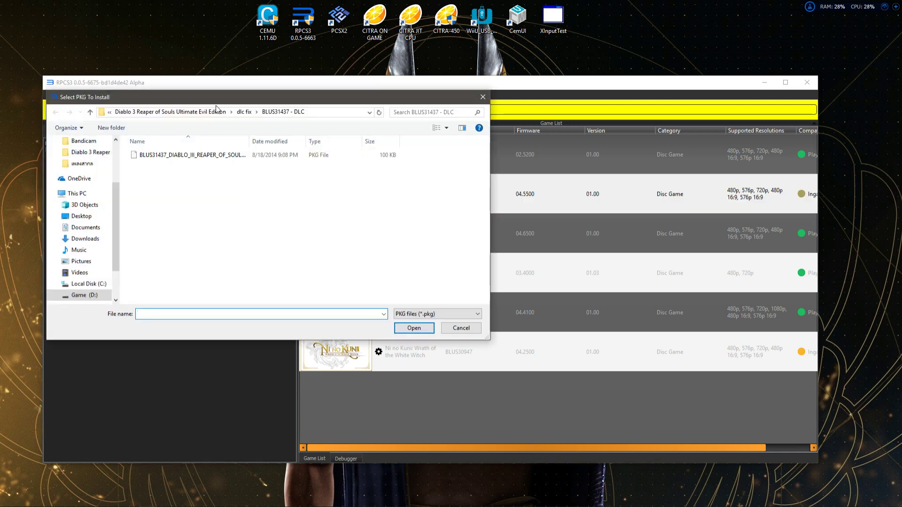
left_click(195, 112)
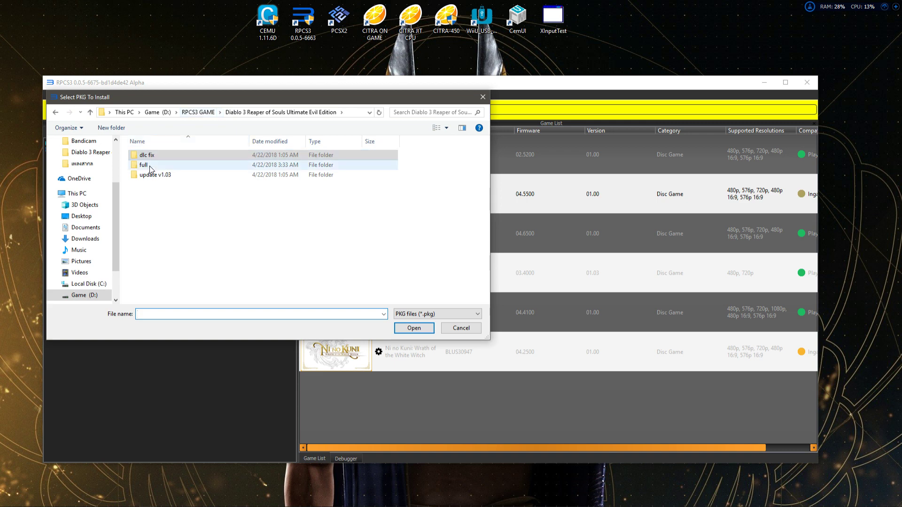
double_click(179, 178)
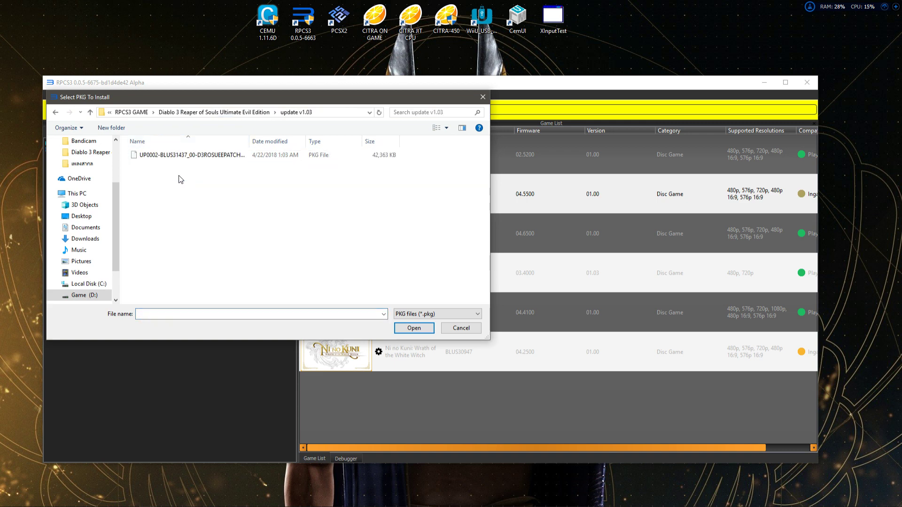
left_click(245, 158)
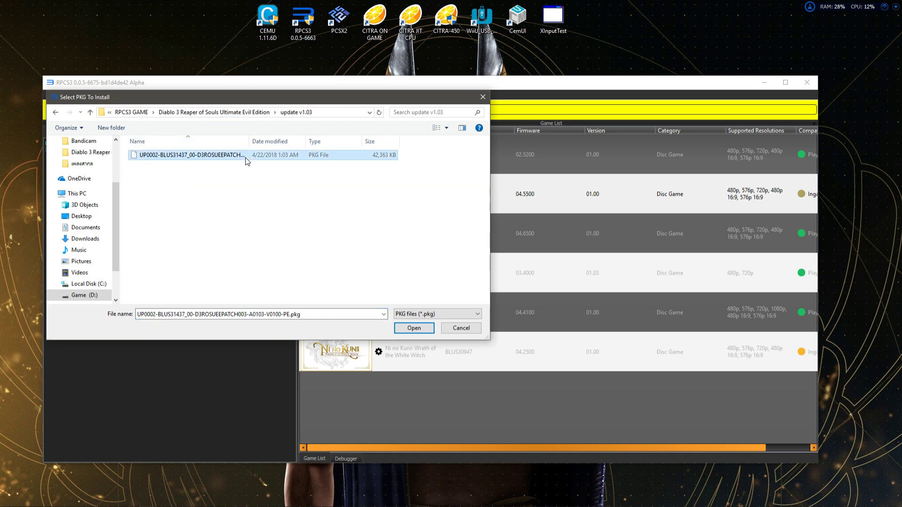
left_click(483, 97)
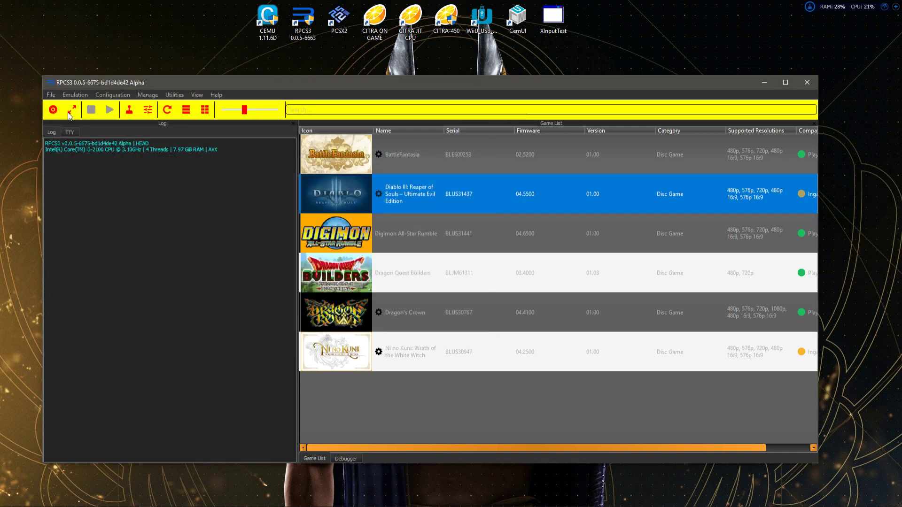
Step: Locate BLUS31437_DIABLO_III_REAPER_OF_SOULS_UEE_DLC_FIX.pkg in the BLUS31437 - DLC folder under dlc fix as an installable package, and cancel the file chooser
left_click(50, 95)
left_click(60, 134)
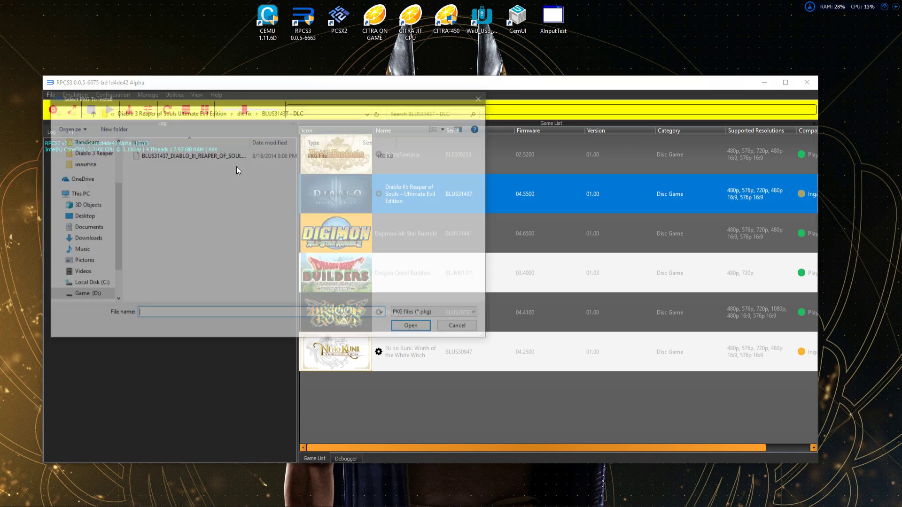
left_click(209, 113)
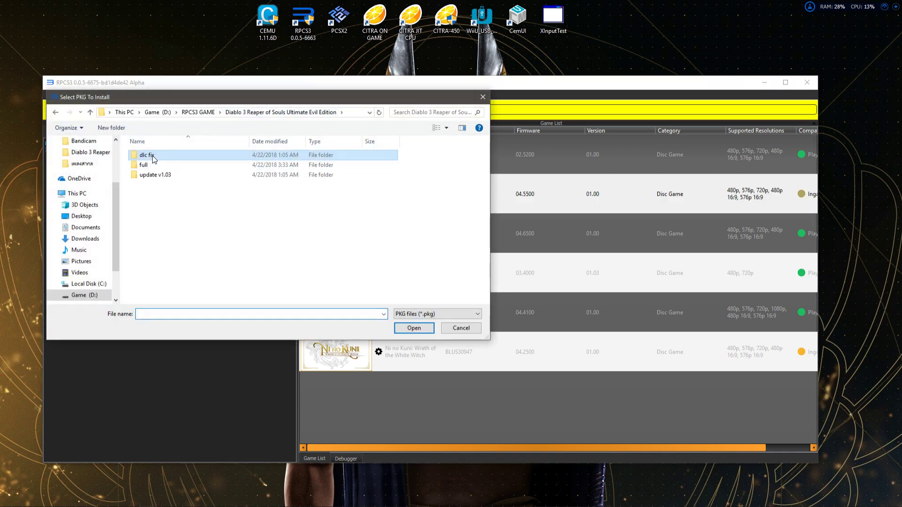
double_click(150, 158)
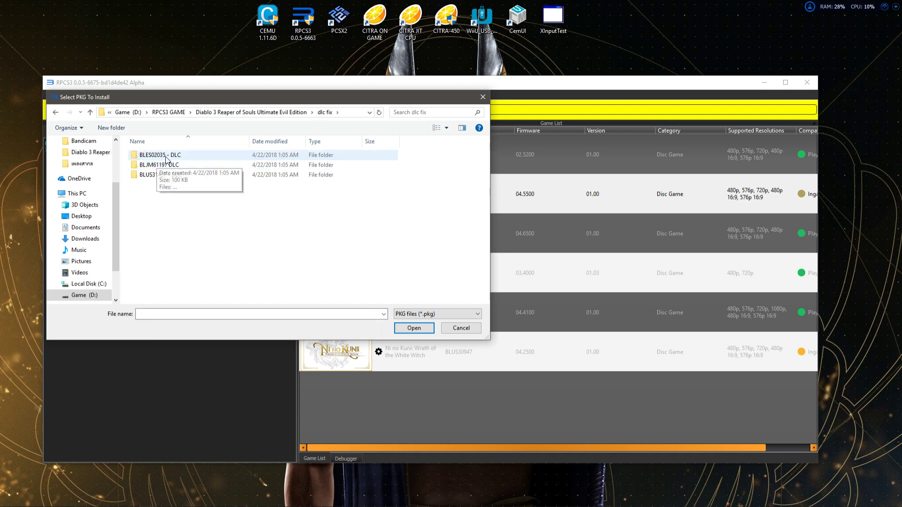
left_click(158, 179)
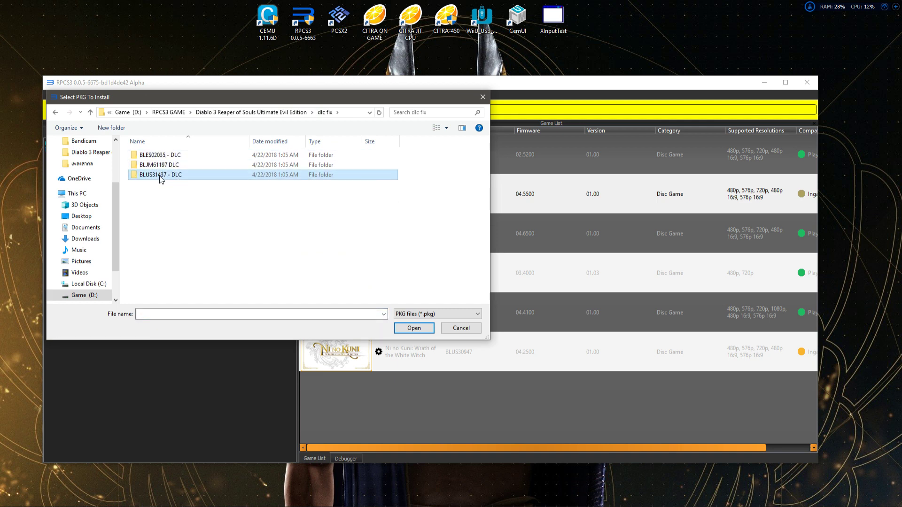
double_click(160, 179)
left_click(201, 157)
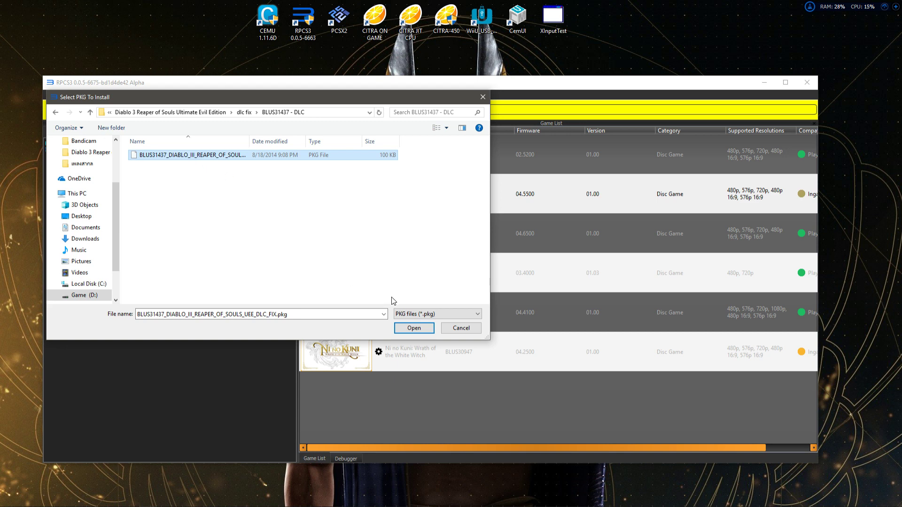
left_click(451, 329)
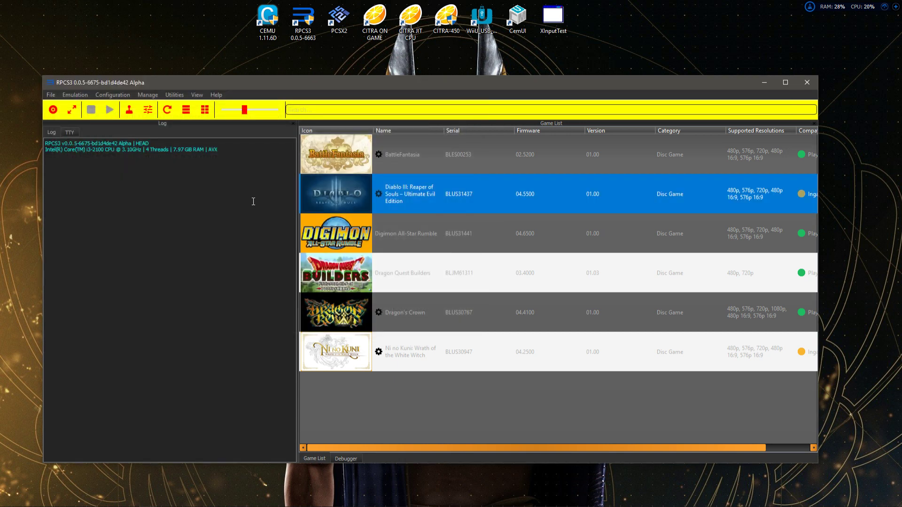
Step: Examine the Compatibility column of the game list, including the entries for Dragon's Crown and Dragon Quest Builders
left_click(254, 201)
left_click(670, 61)
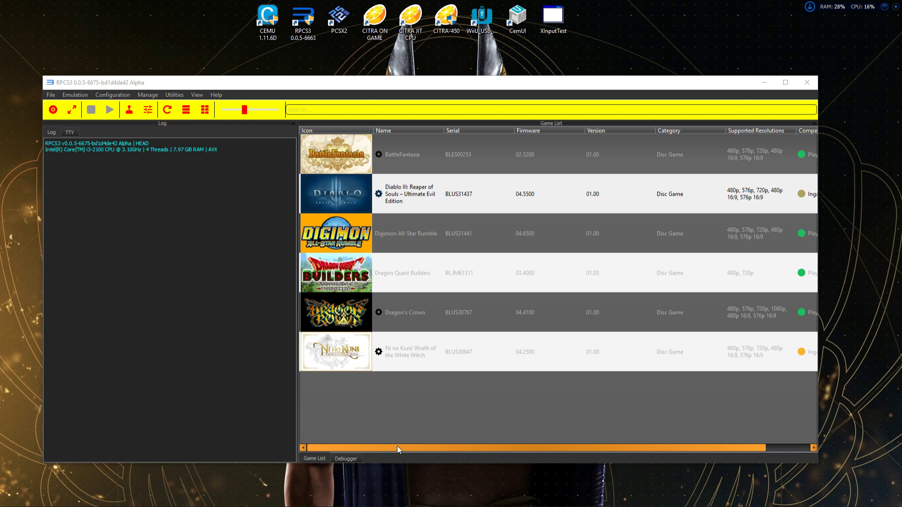
left_click_drag(397, 447, 464, 448)
left_click(554, 415)
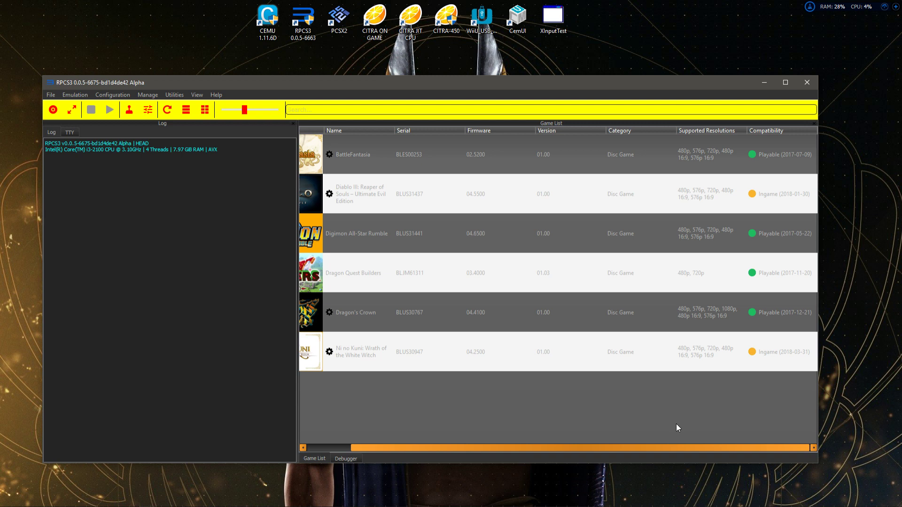
left_click(751, 314)
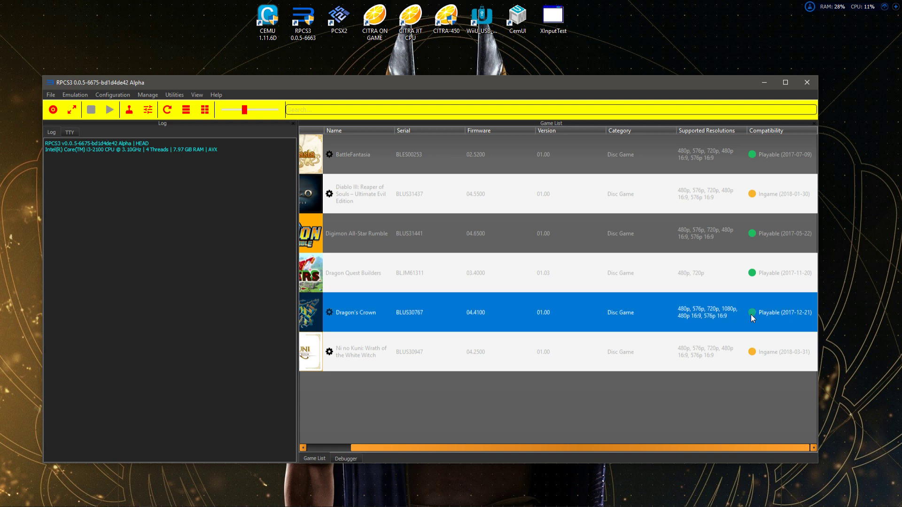
left_click(752, 273)
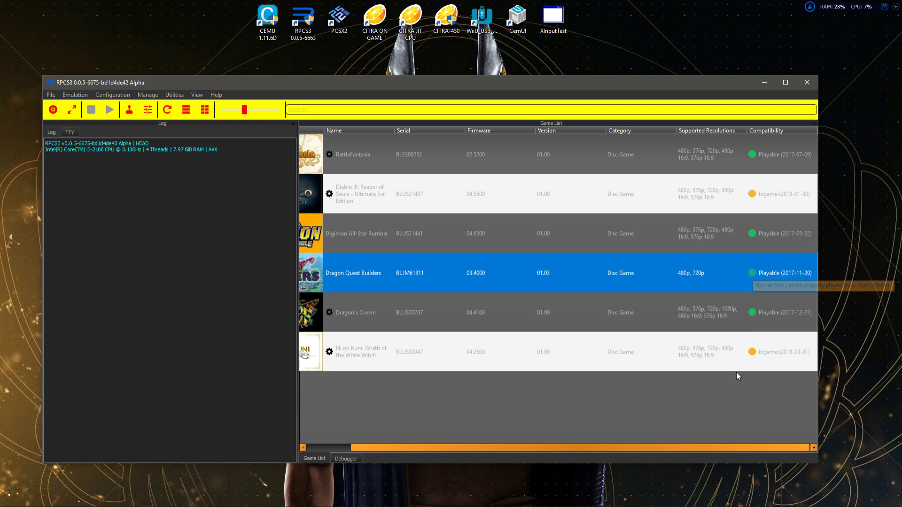
left_click_drag(667, 448, 727, 463)
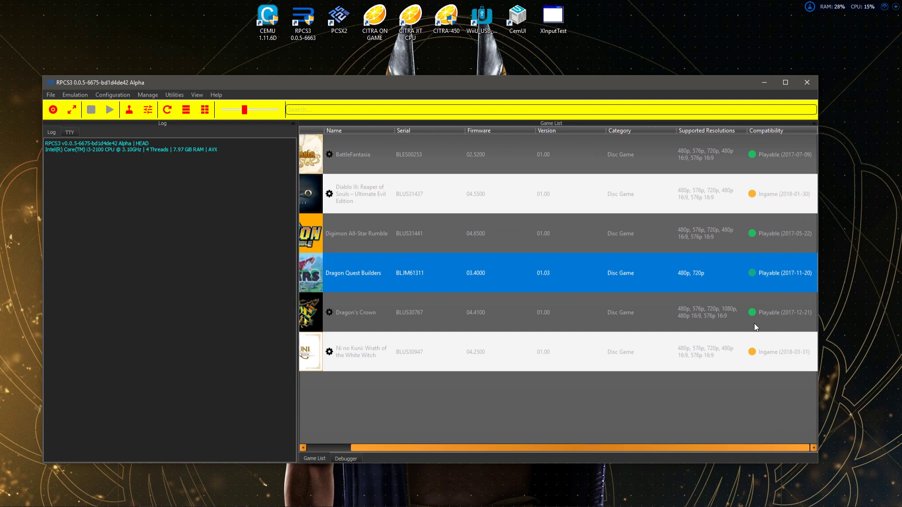
left_click(751, 413)
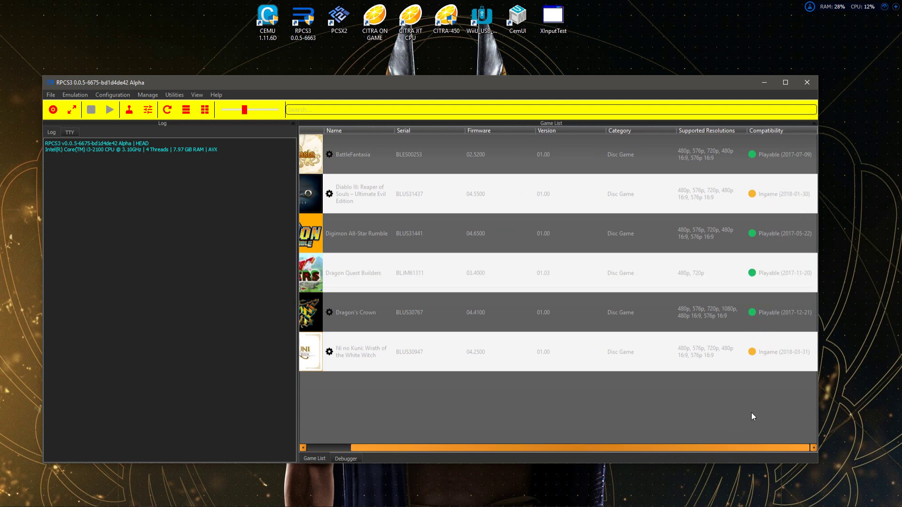
left_click_drag(608, 449, 558, 446)
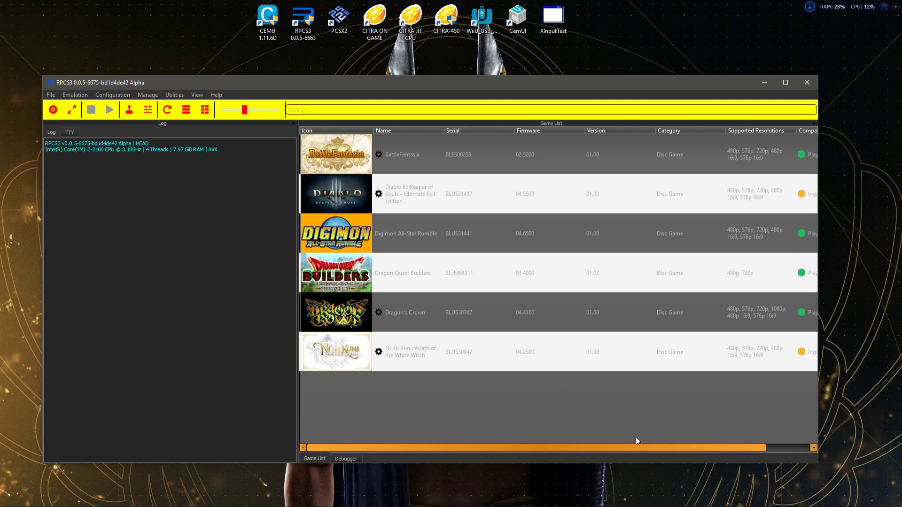
left_click_drag(620, 447, 690, 445)
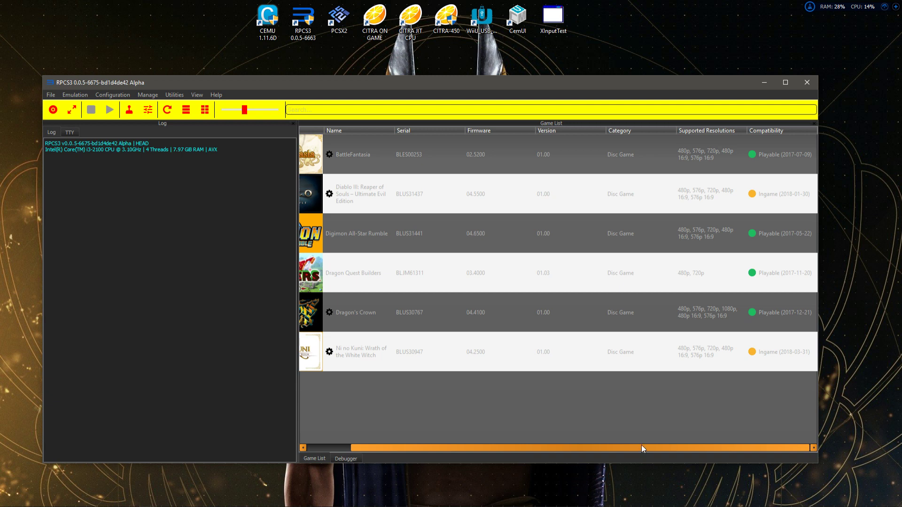
left_click_drag(641, 446, 565, 446)
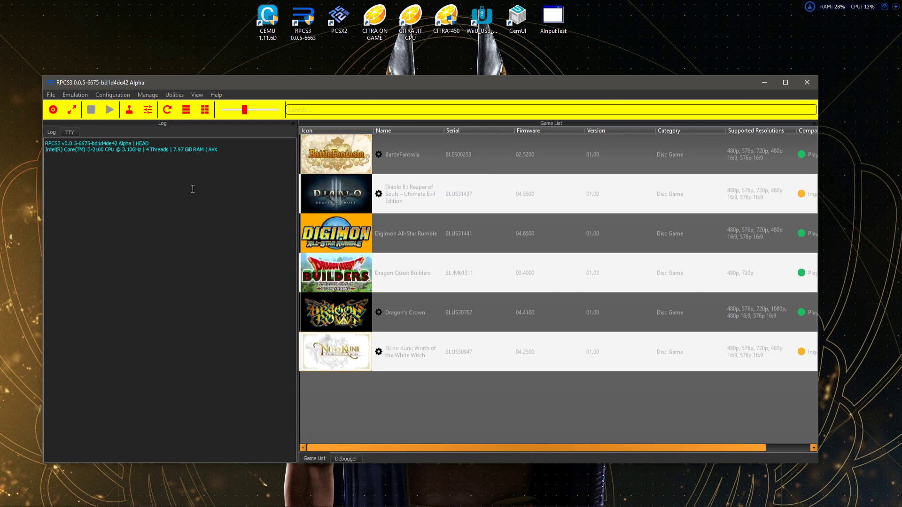
Step: Open the custom configuration of Diablo III and review its CPU settings, GPU renderer and anisotropic filter options
right_click(389, 191)
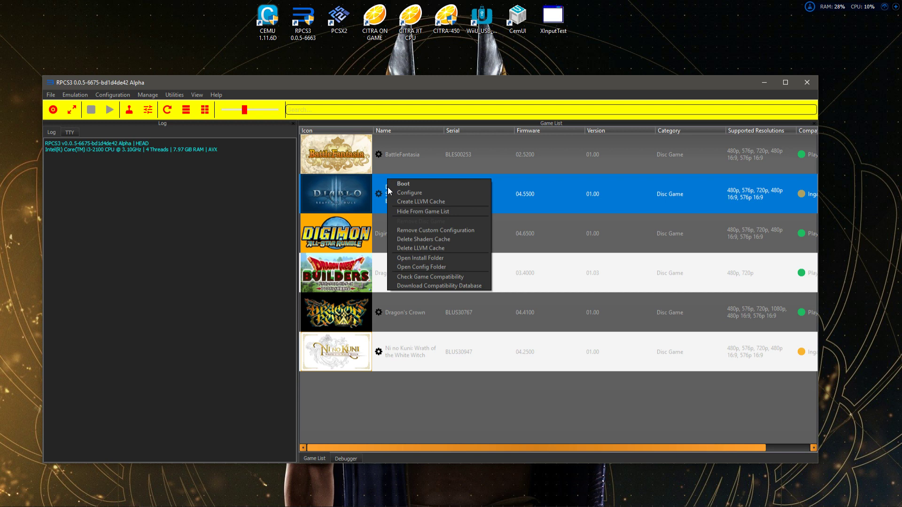
left_click(396, 195)
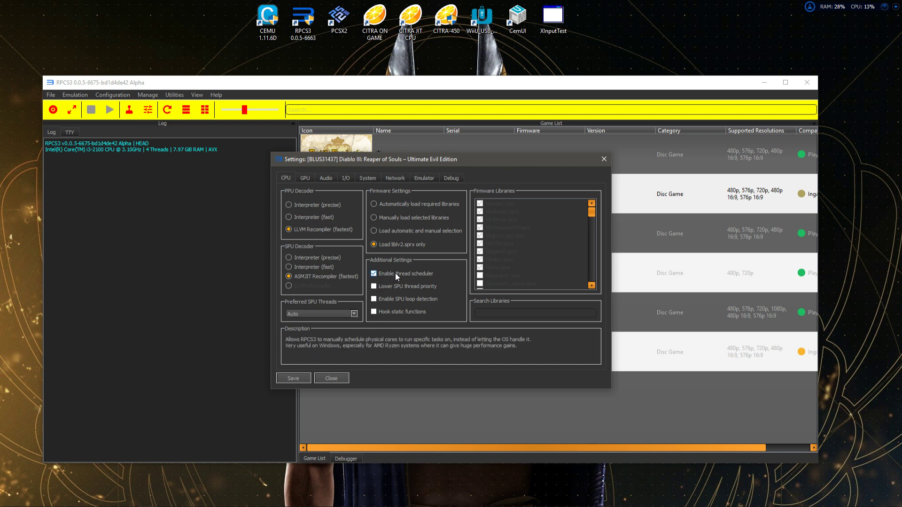
left_click(308, 177)
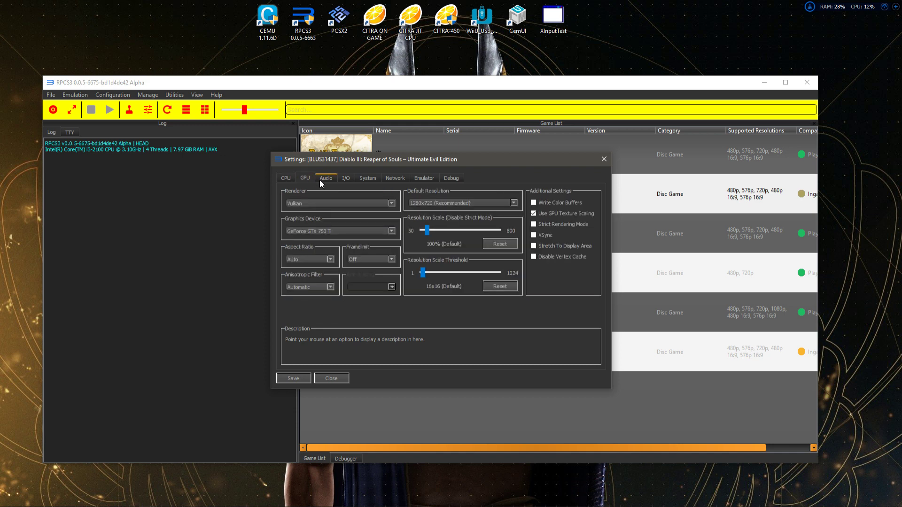
left_click(311, 204)
left_click(311, 204)
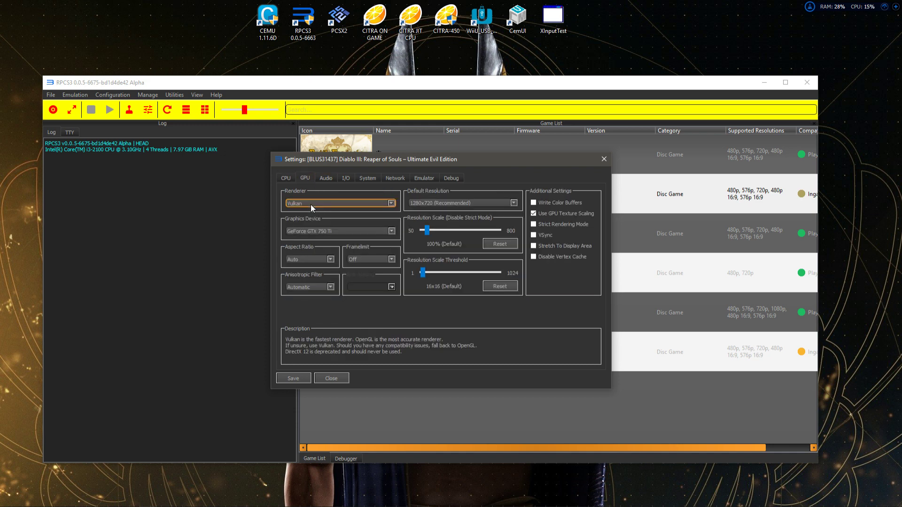
left_click(313, 283)
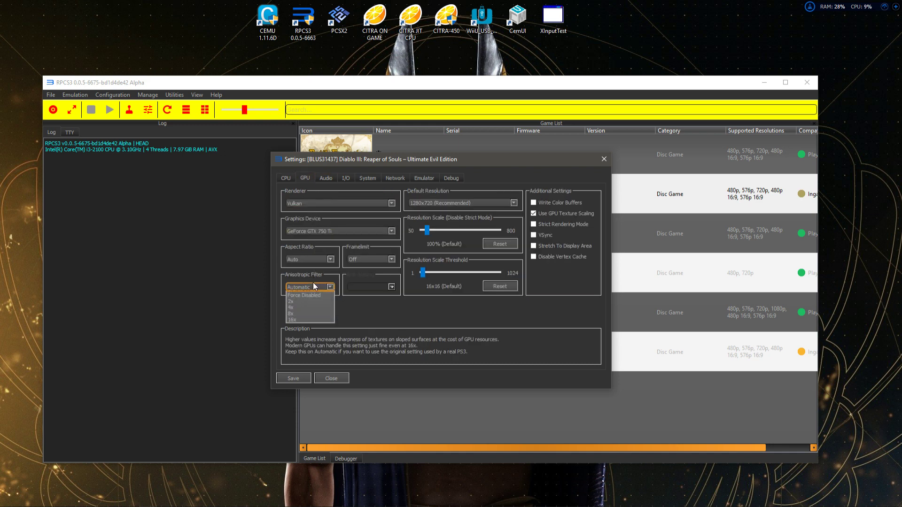
left_click(312, 283)
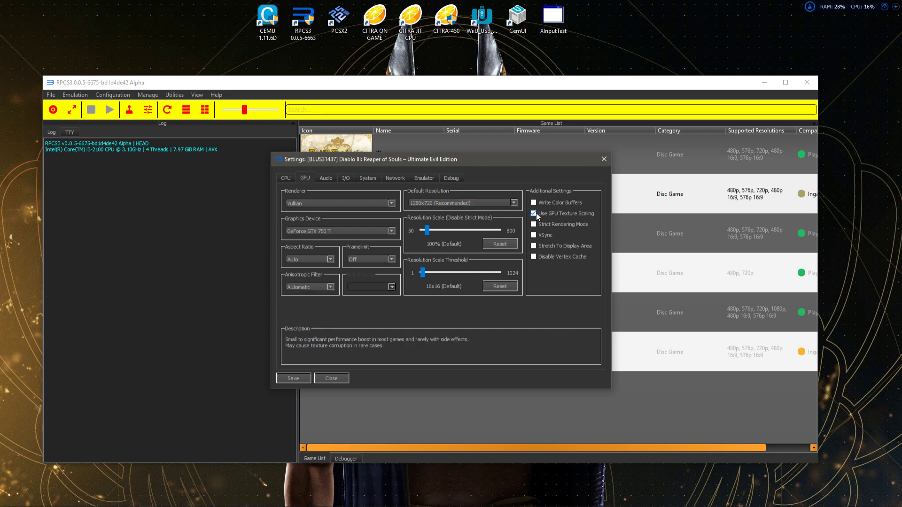
Step: Review the Audio, I/O, System, Network, Emulator and Debug settings of Diablo III and save its custom configuration
left_click(327, 181)
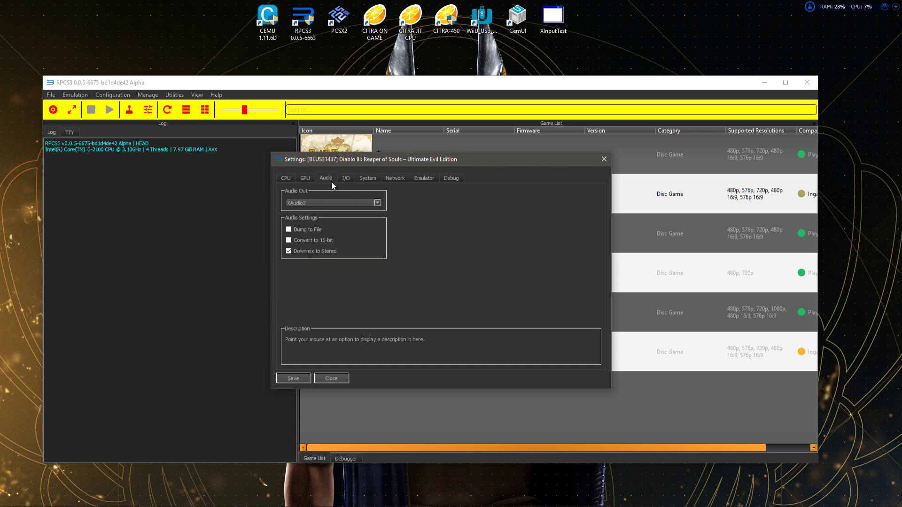
left_click(349, 179)
left_click(374, 180)
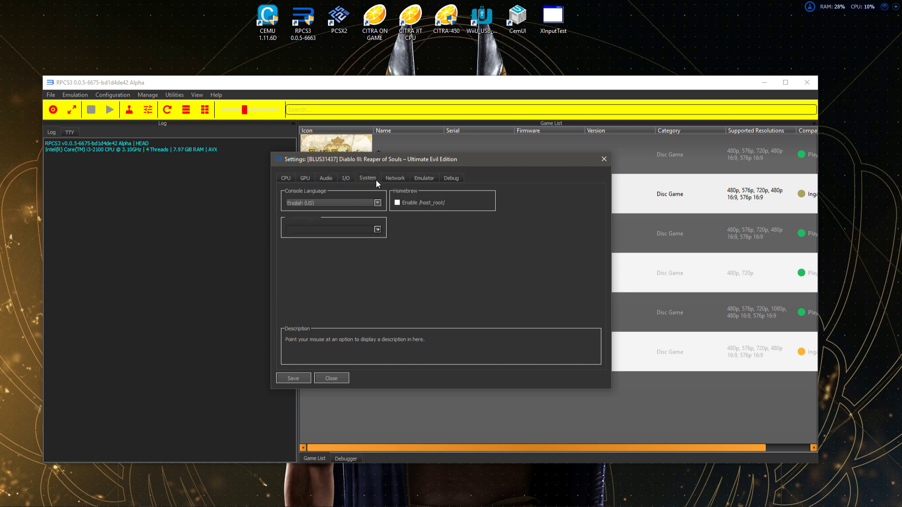
left_click(397, 180)
left_click(421, 178)
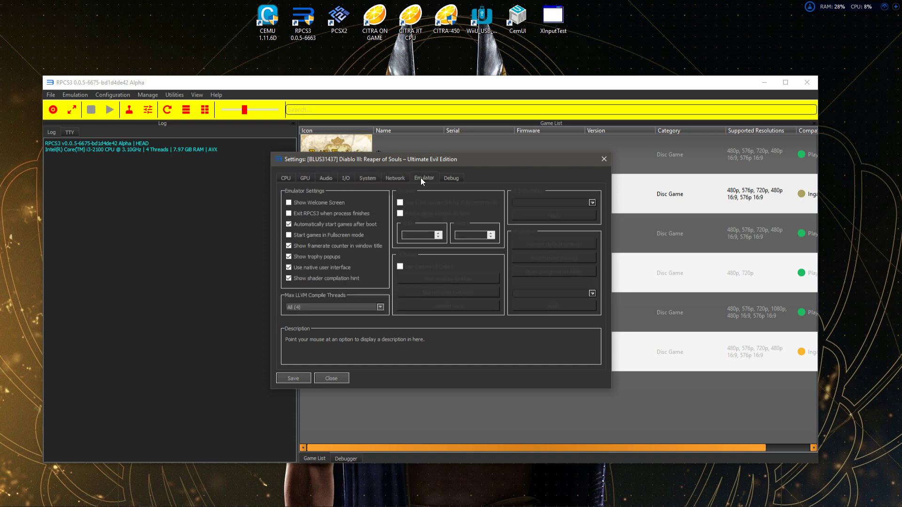
left_click(446, 179)
left_click(293, 378)
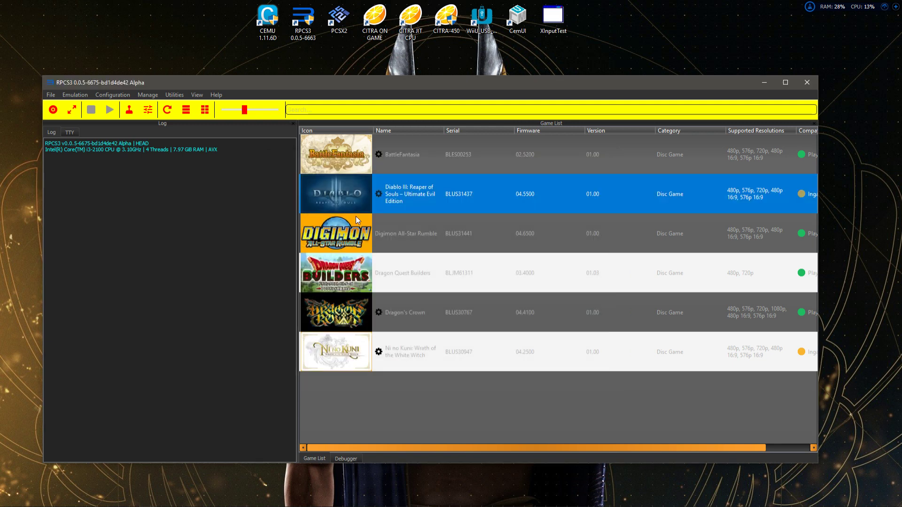
Step: Try to boot Diablo III: Reaper of Souls and examine the game directory and _sys_lwmutex_lock entries in the log
right_click(393, 195)
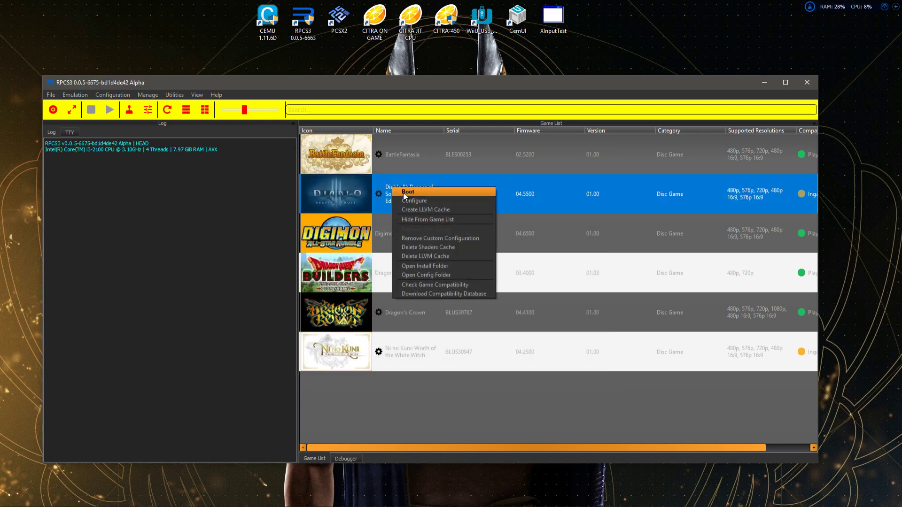
left_click(403, 192)
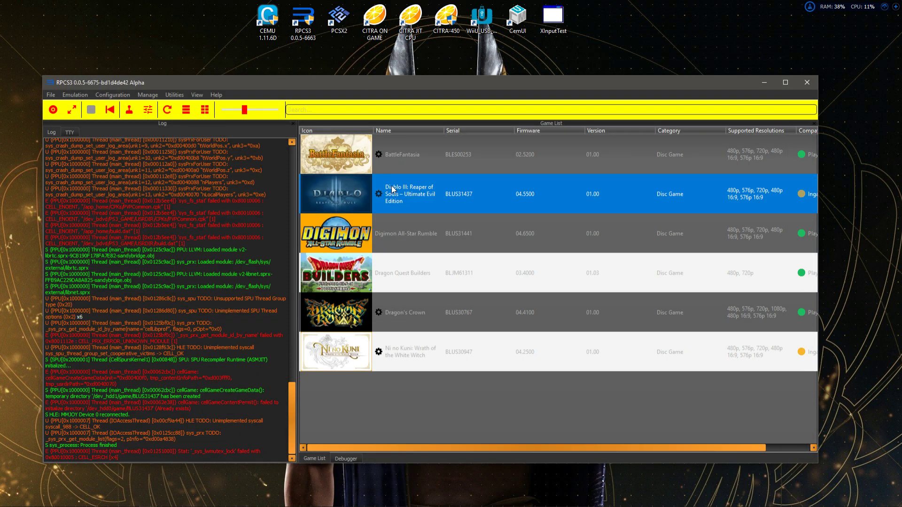
mouse_move(231, 505)
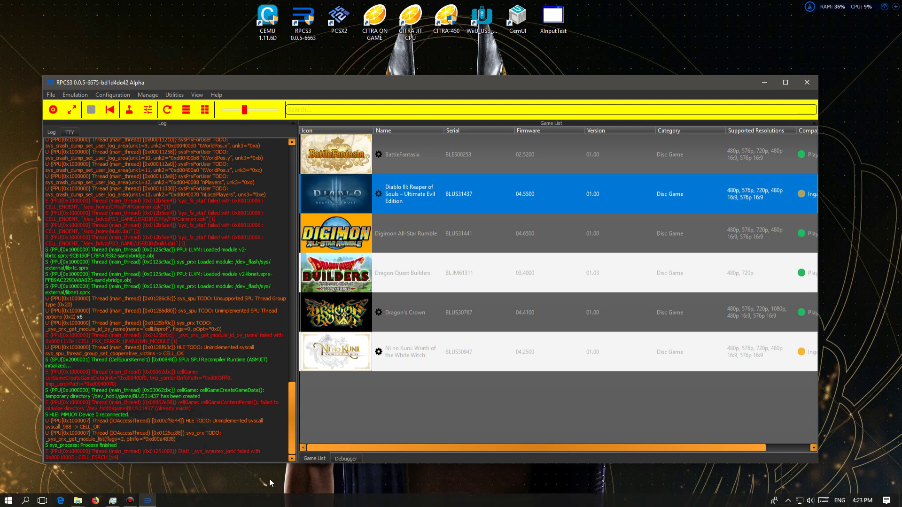
triple_click(283, 408)
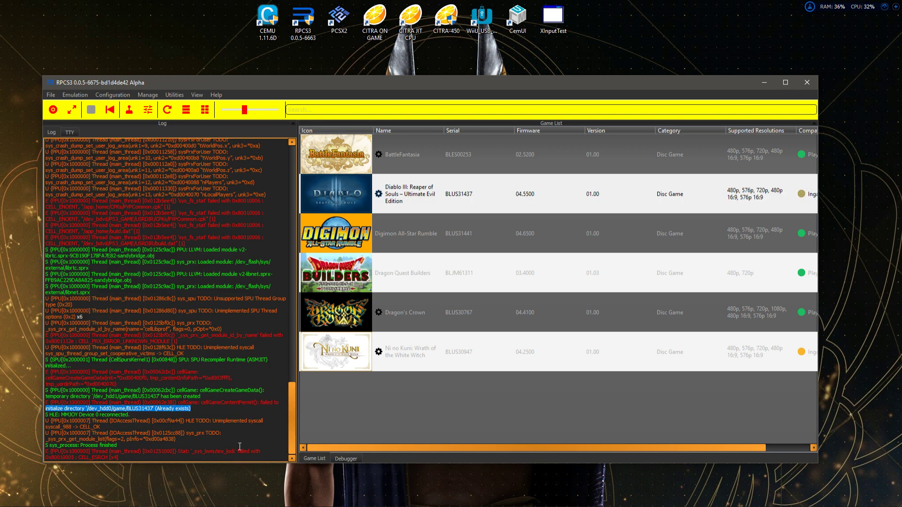
left_click_drag(217, 457, 47, 447)
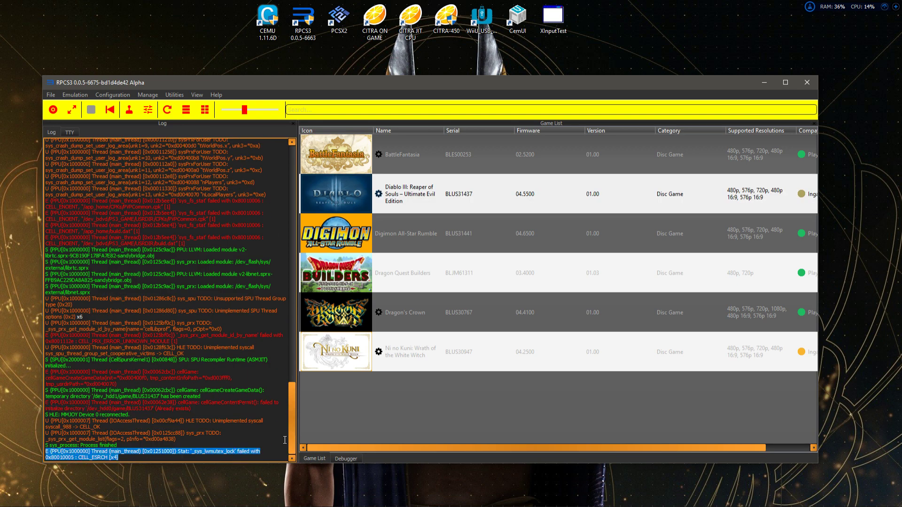
left_click(395, 388)
Step: Boot Diablo III: Reaper of Souls again from the game list and proceed past its title screen to the main menu
right_click(413, 197)
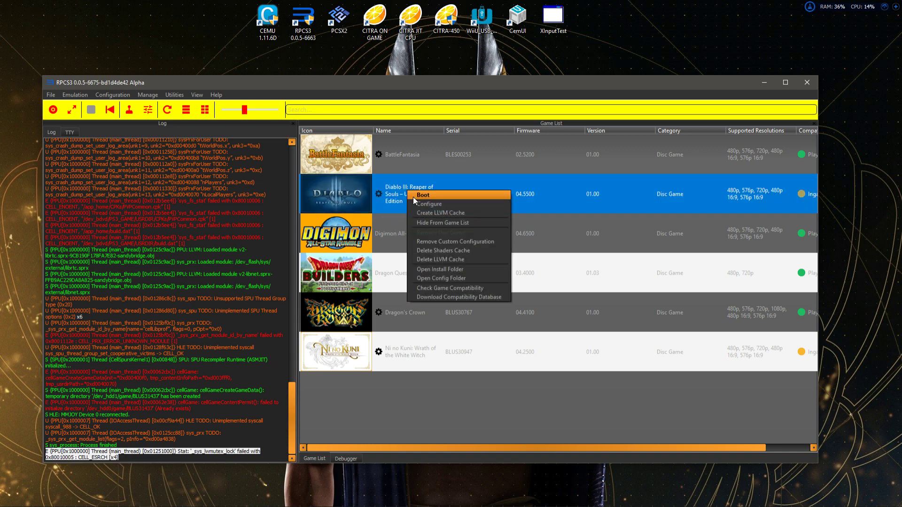
key("Escape")
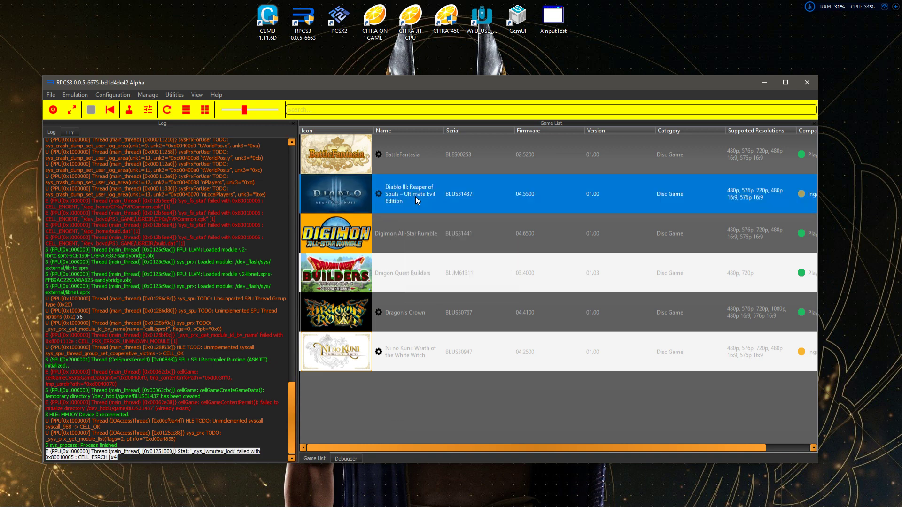
double_click(415, 197)
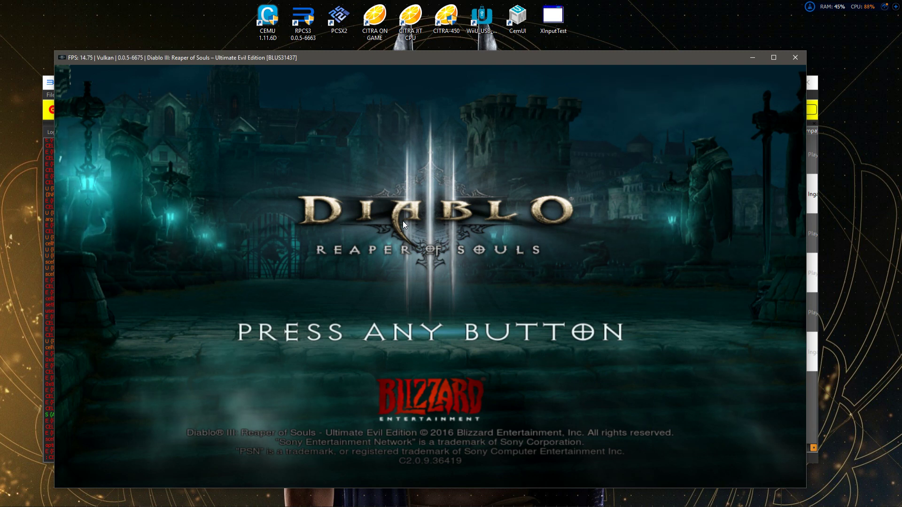
key("Return")
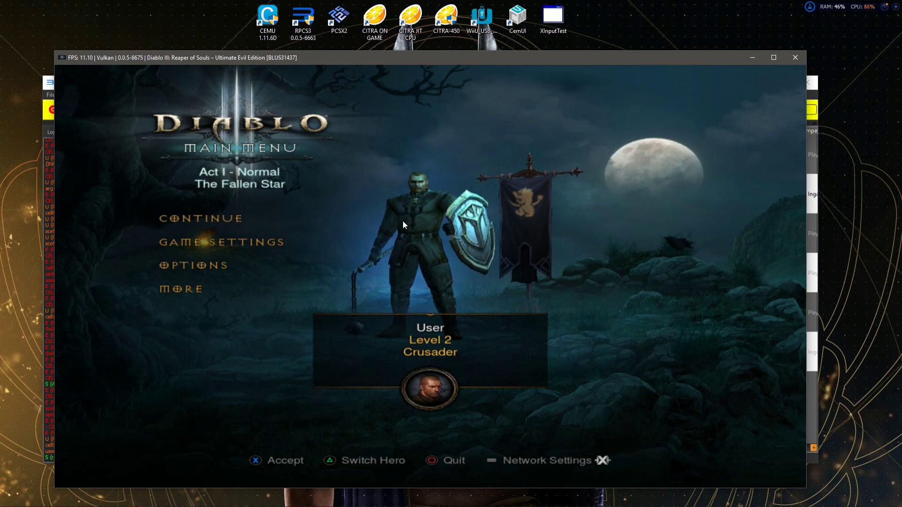
Step: Continue the Crusader's saved Act I game, The Fallen Star, from the Diablo III main menu
key("Down")
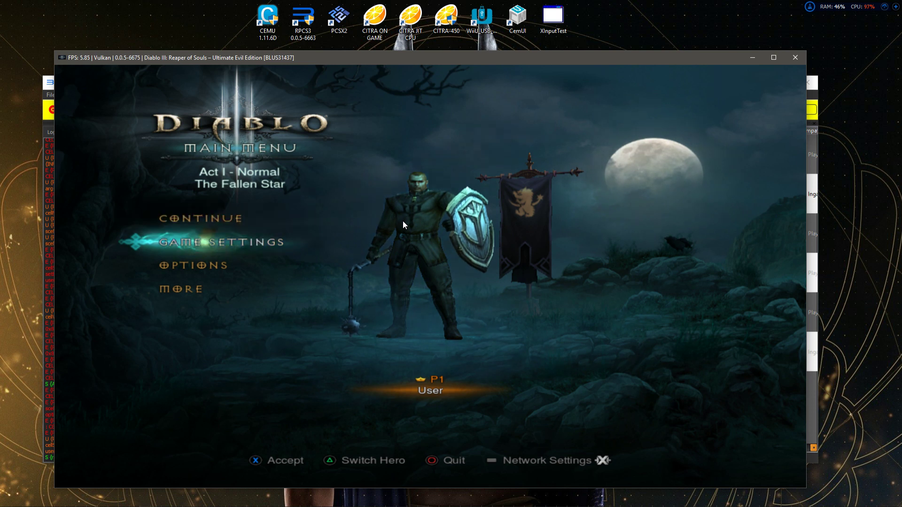
key("Up")
key("Down")
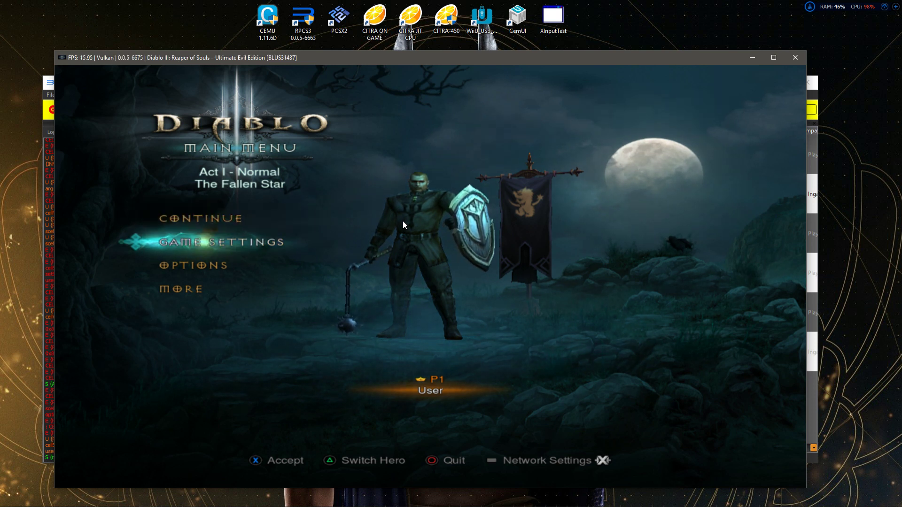
key("Up")
key("Down")
key("Up")
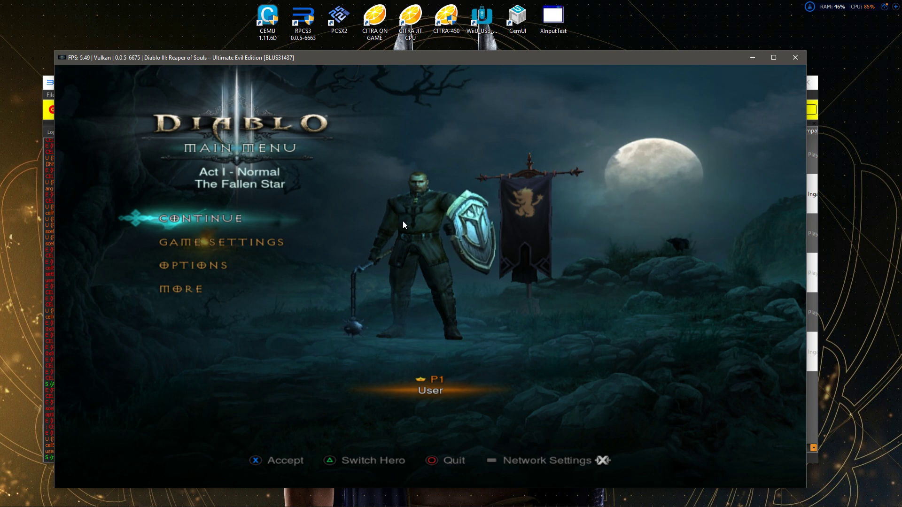
key("x")
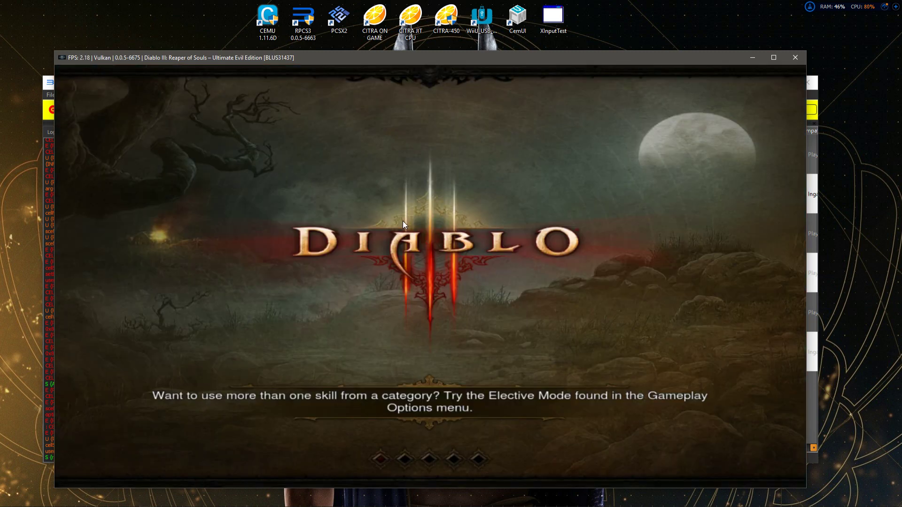